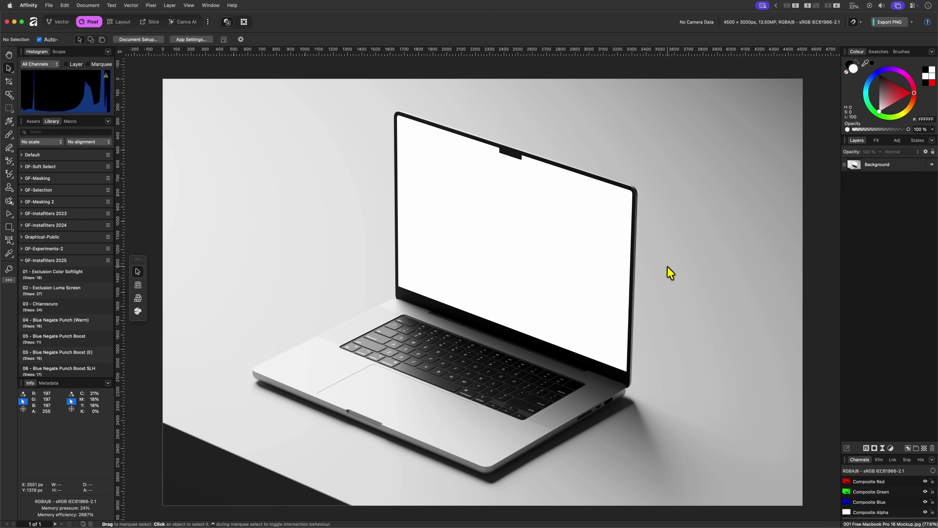
# Open the File menu to get at the Place command for the laptop mockup.
pyautogui.click(49, 5)
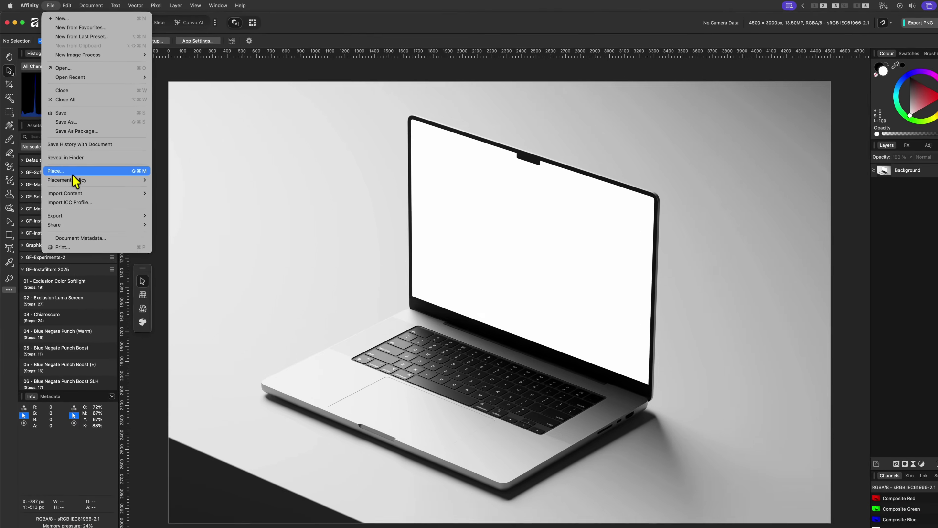
# Place the red GF-RelFill.af image and position it over the laptop's screen.
pyautogui.click(141, 335)
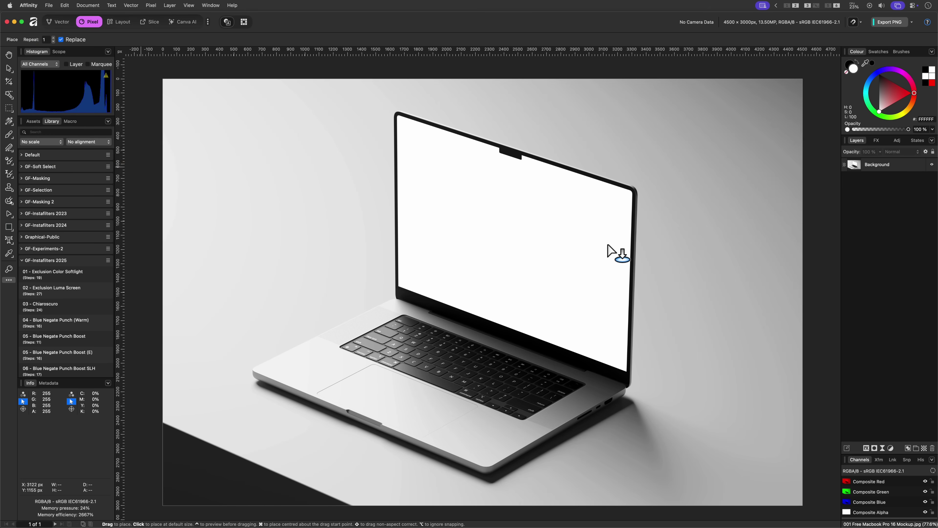
pyautogui.moveTo(365, 126); pyautogui.dragTo(636, 320)
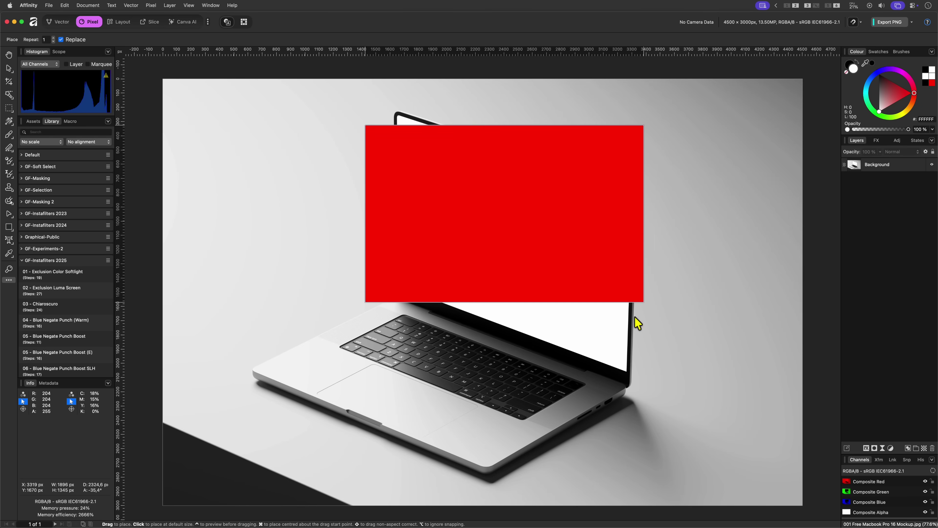
pyautogui.moveTo(544, 200); pyautogui.dragTo(532, 234)
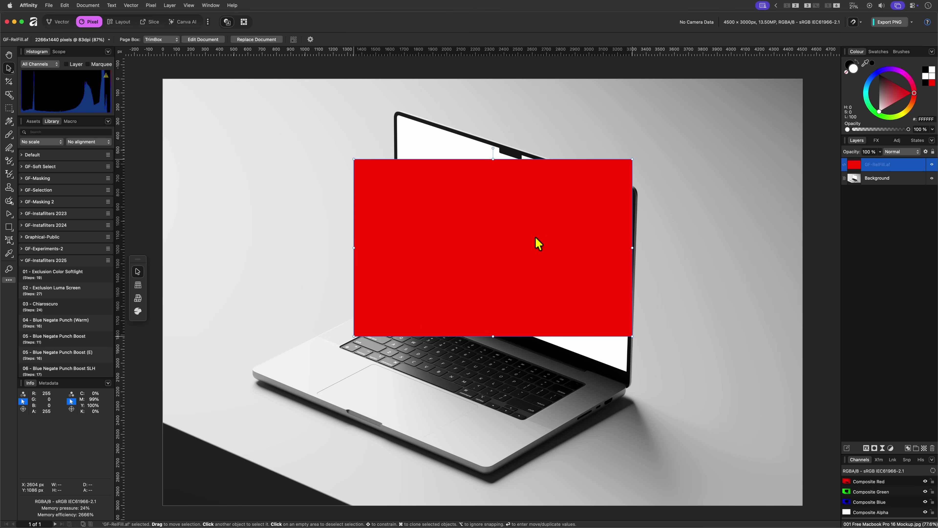
pyautogui.moveTo(538, 244); pyautogui.dragTo(539, 244)
# Add a Live Perspective filter and pin its four corners to the laptop screen's corners.
pyautogui.click(883, 448)
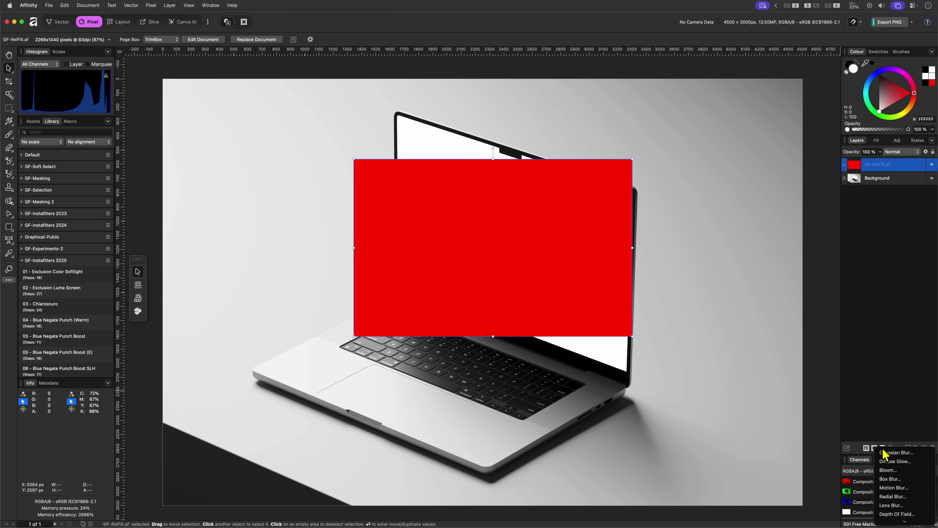
pyautogui.scroll(-5, 851, 409)
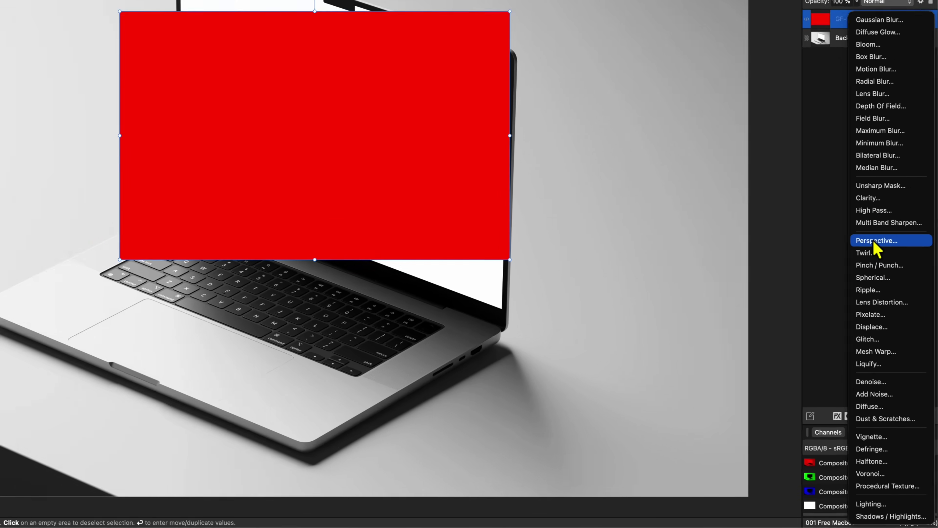
pyautogui.click(867, 200)
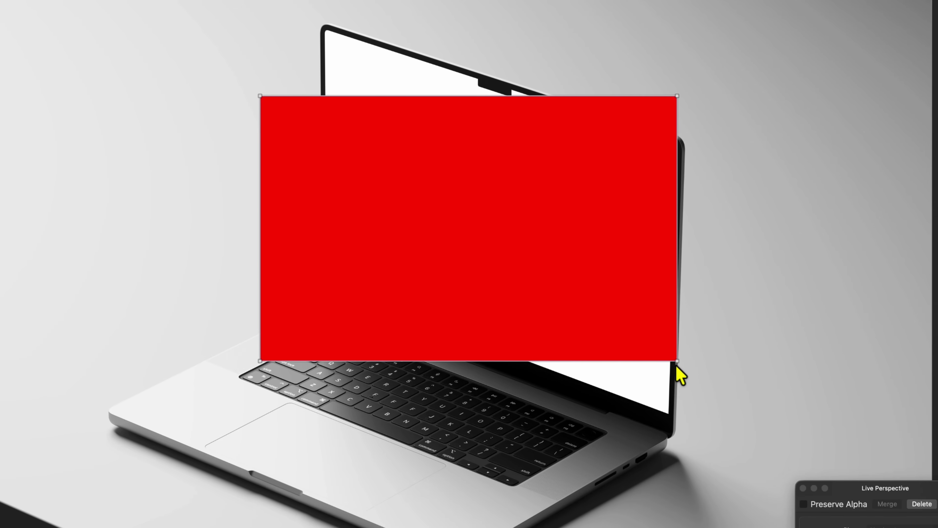
pyautogui.moveTo(633, 338); pyautogui.dragTo(627, 375)
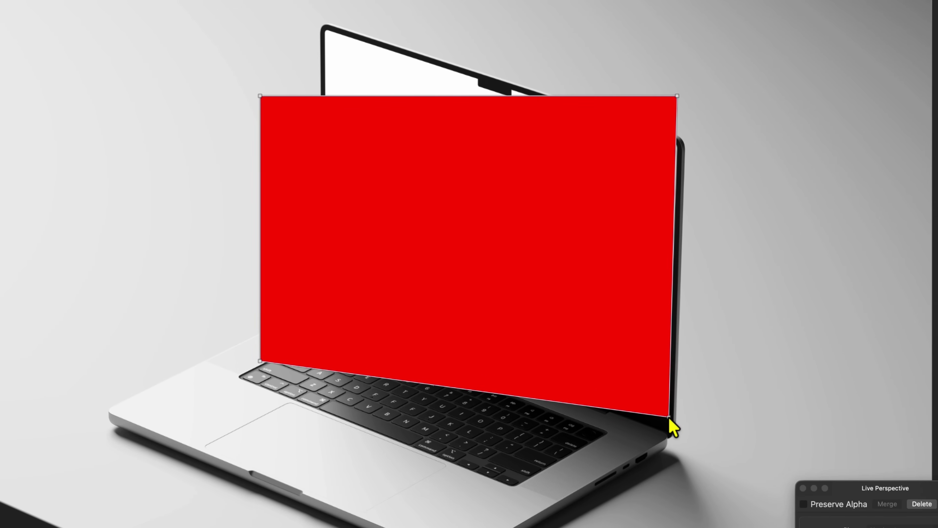
pyautogui.moveTo(678, 96); pyautogui.dragTo(678, 145)
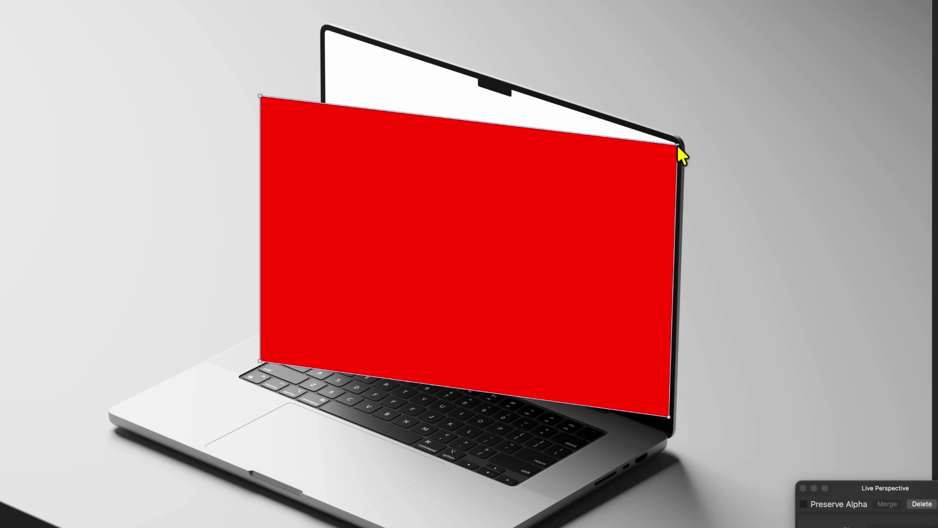
pyautogui.moveTo(260, 96); pyautogui.dragTo(324, 28)
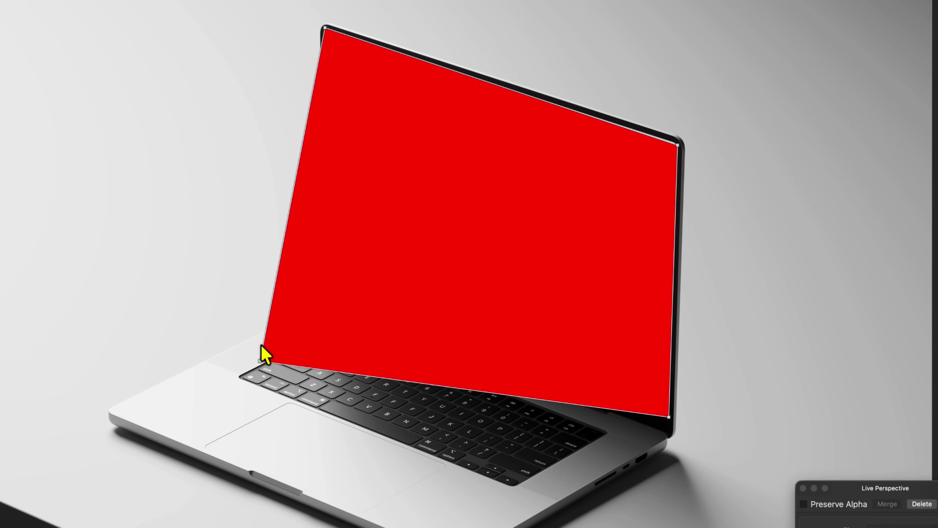
pyautogui.moveTo(261, 346); pyautogui.dragTo(325, 290)
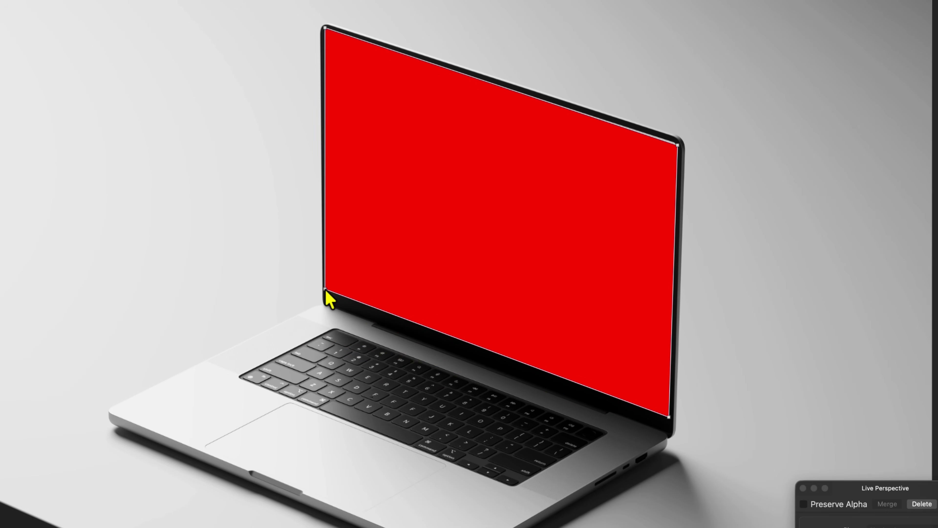
pyautogui.click(802, 488)
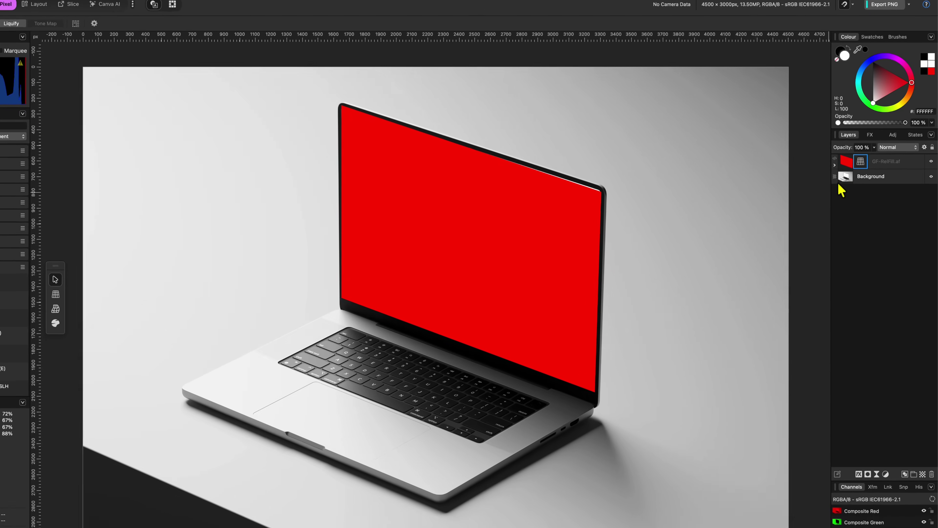
# Drop the GF-RelFill.af layer to 42% opacity and reopen its Perspective filter.
pyautogui.click(846, 161)
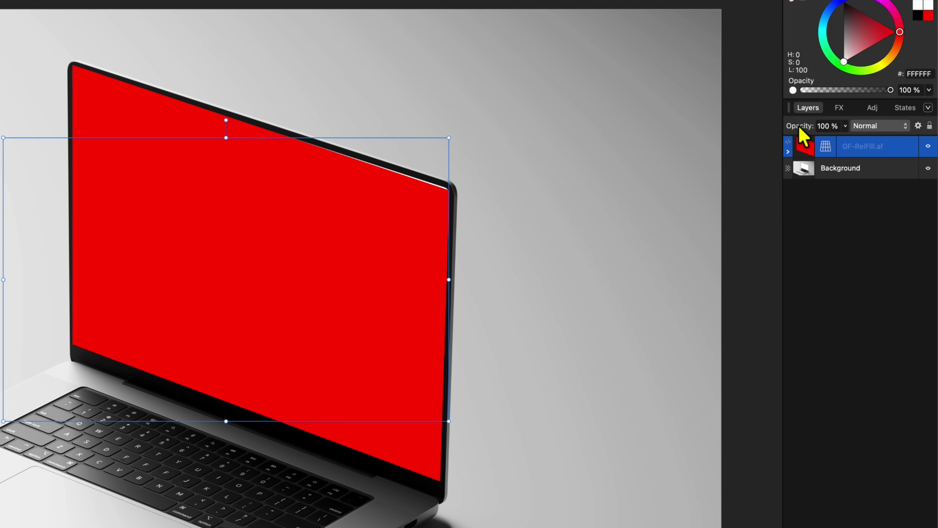
pyautogui.moveTo(800, 128); pyautogui.dragTo(766, 128)
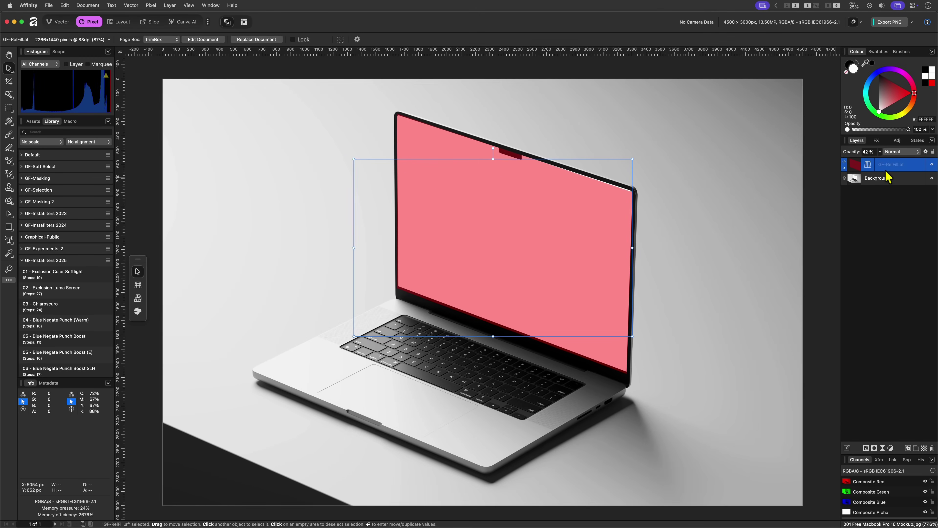
pyautogui.click(869, 165)
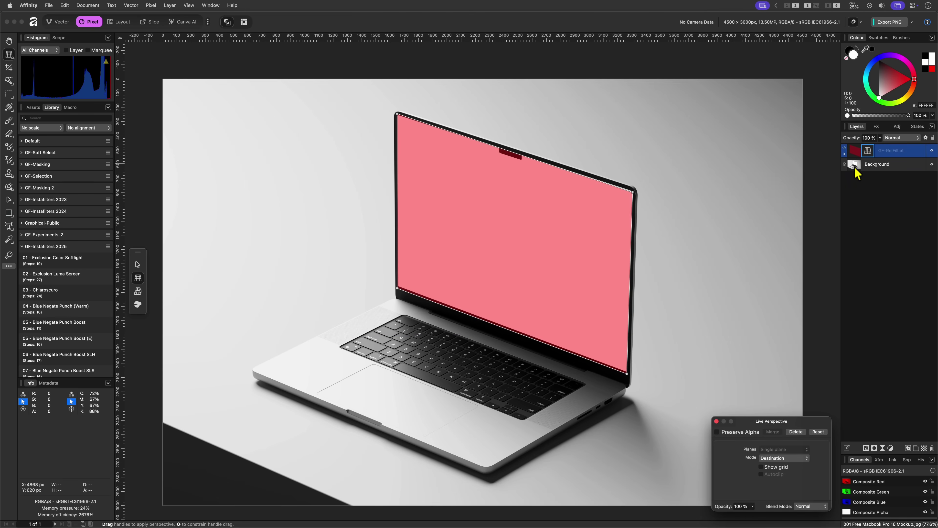
pyautogui.scroll(5, 629, 185)
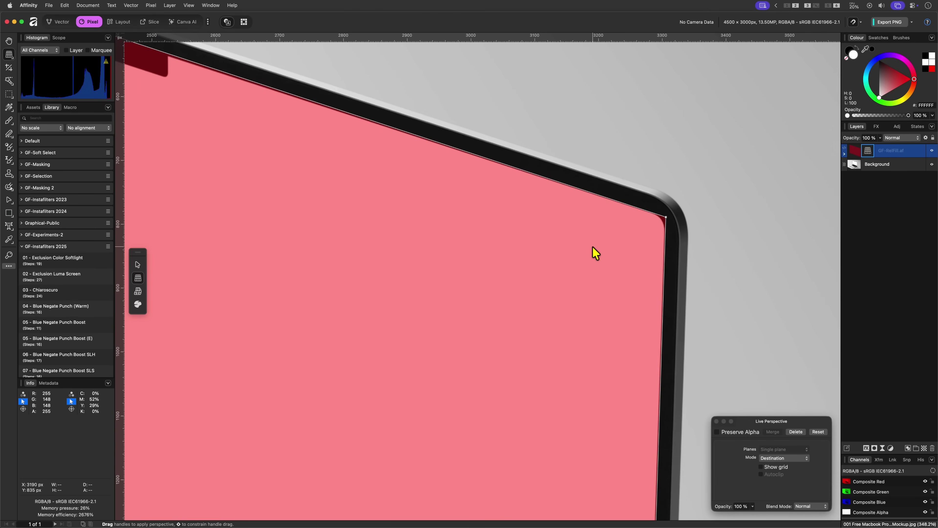
pyautogui.hscroll(-10, 595, 251)
pyautogui.scroll(4, 595, 251)
# Nudge the top-left and bottom-left perspective corners onto the screen edges, then fit the view.
pyautogui.moveTo(324, 129); pyautogui.dragTo(324, 130)
pyautogui.scroll(4, 382, 315)
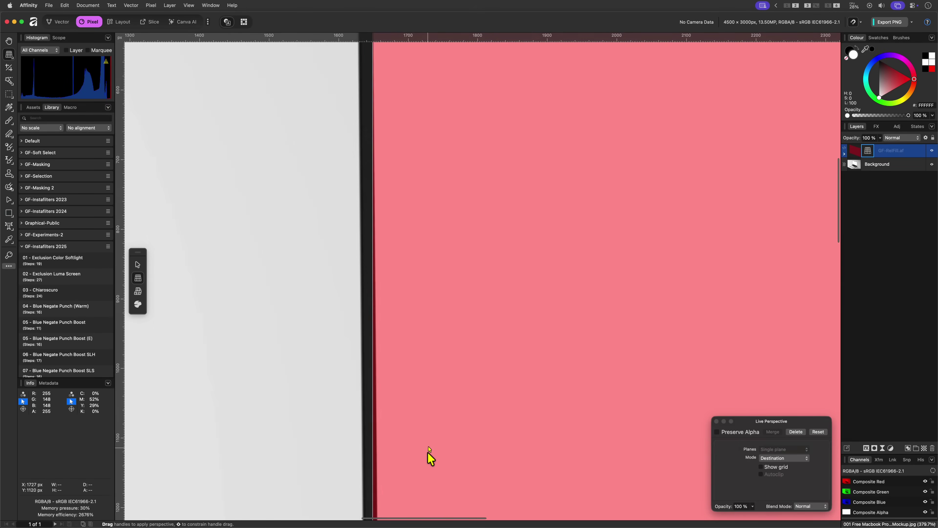
pyautogui.moveTo(381, 311); pyautogui.dragTo(384, 305)
pyautogui.hscroll(15, 605, 356)
pyautogui.scroll(-6, 605, 356)
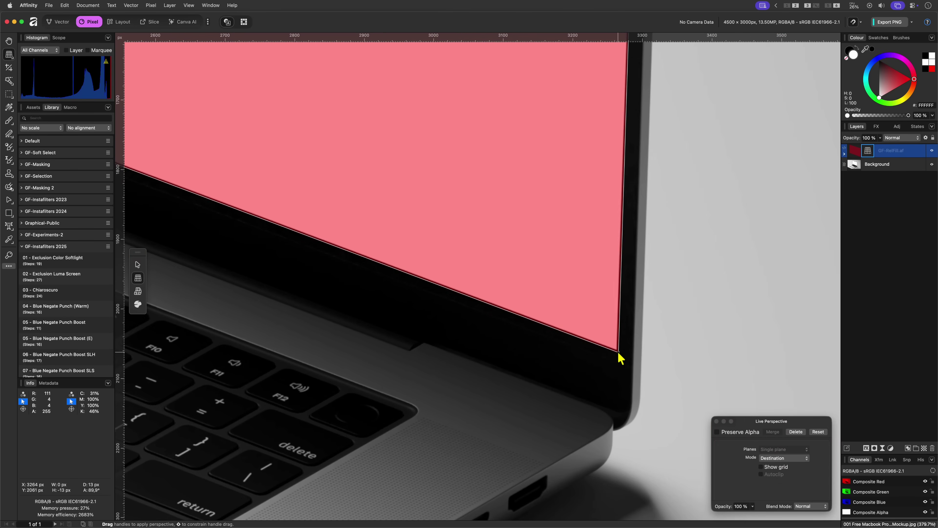
pyautogui.click(716, 421)
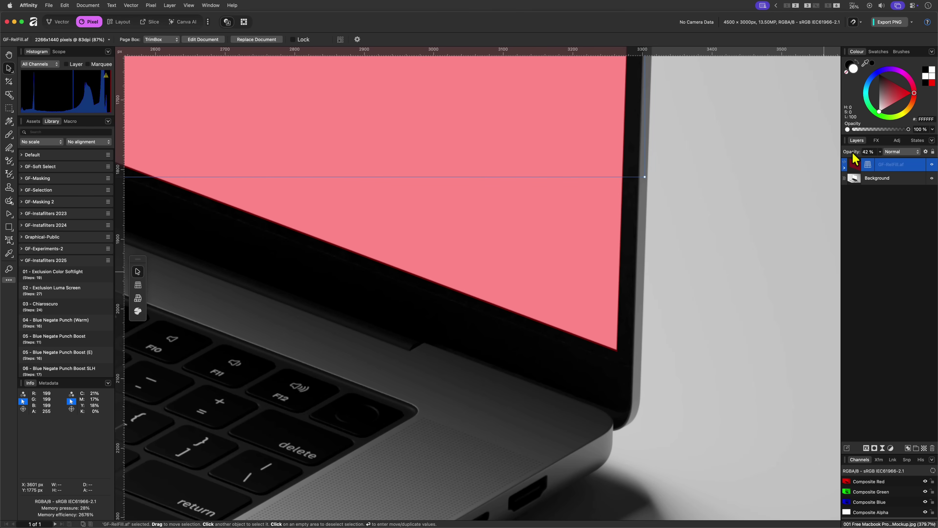
pyautogui.press('super+0')
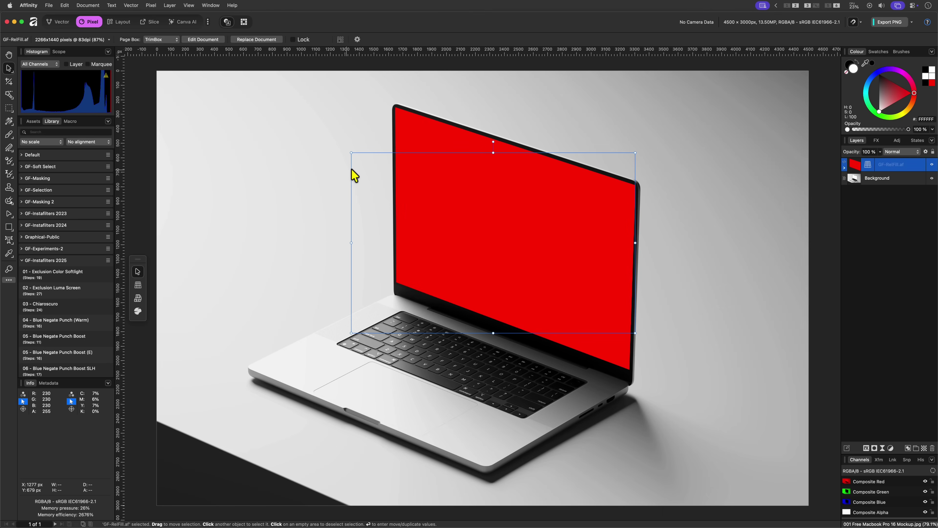
# Toggle the red fill's visibility to check the screen edge, leaving it hidden.
pyautogui.click(299, 165)
pyautogui.click(548, 192)
pyautogui.press('w')
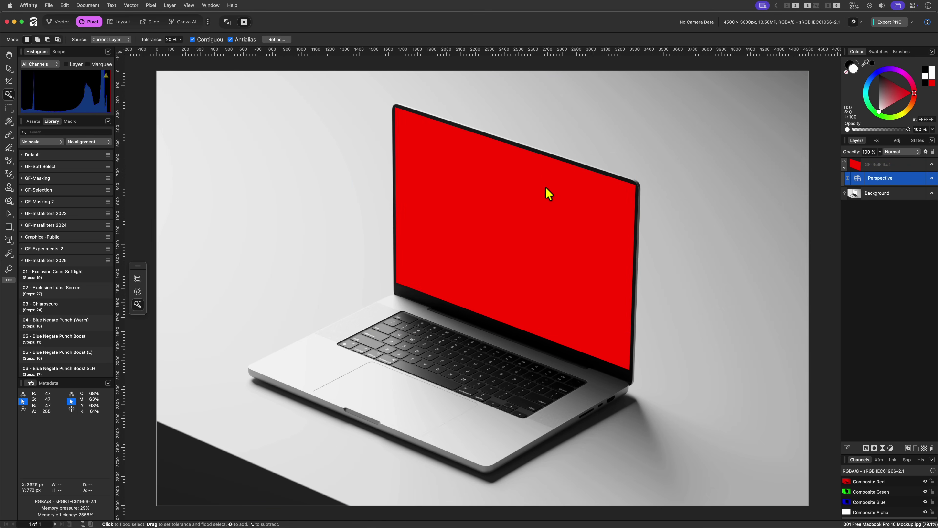
pyautogui.scroll(5, 531, 152)
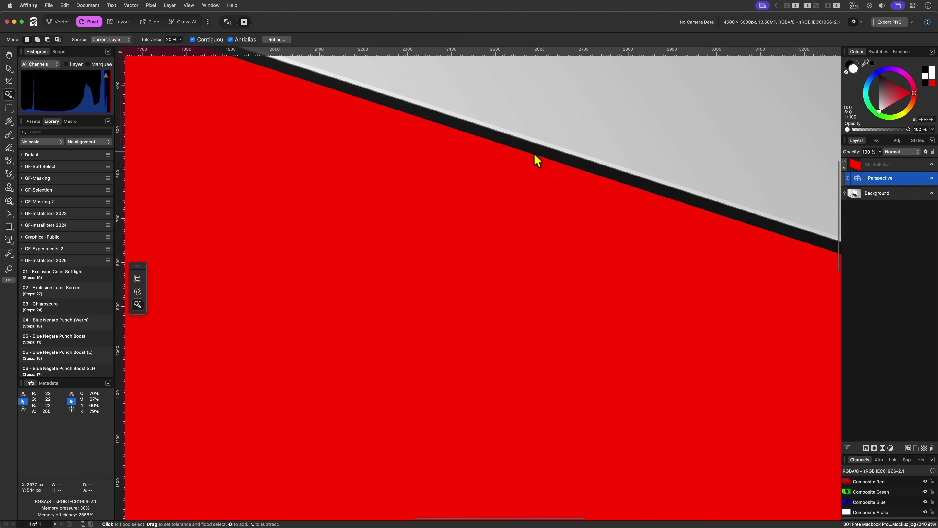
pyautogui.click(931, 165)
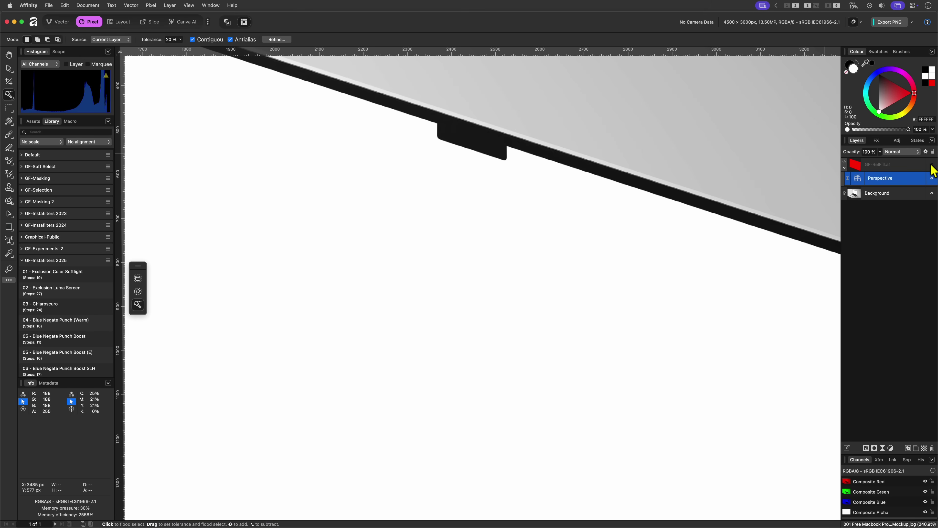
pyautogui.click(931, 165)
pyautogui.click(932, 164)
pyautogui.click(931, 165)
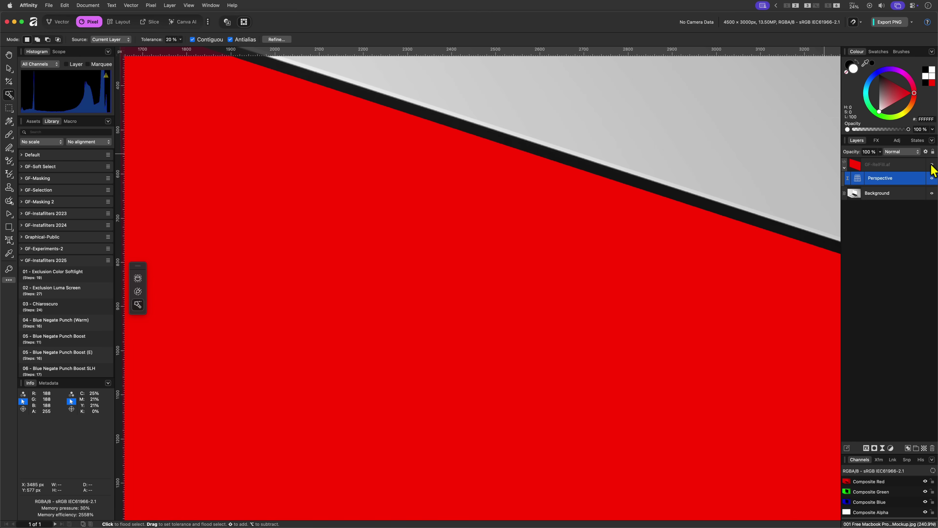
pyautogui.hscroll(5, 798, 254)
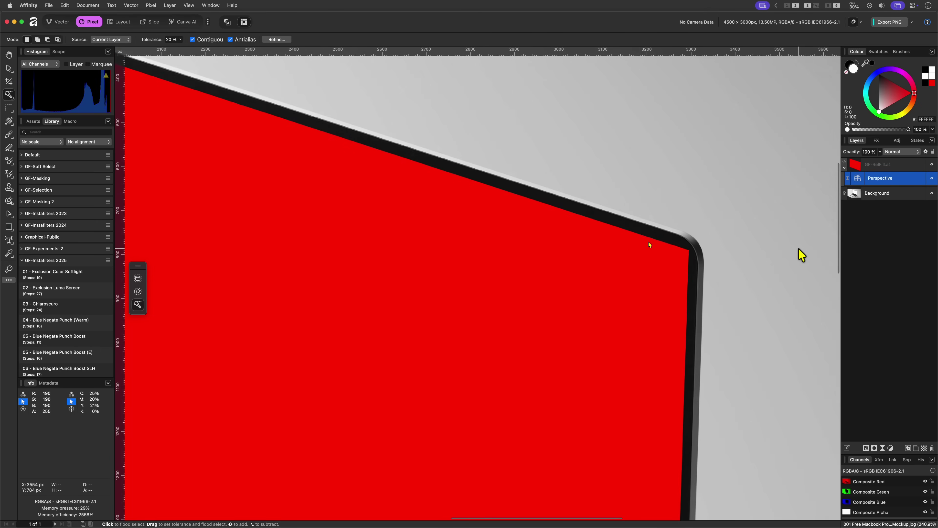
pyautogui.click(932, 165)
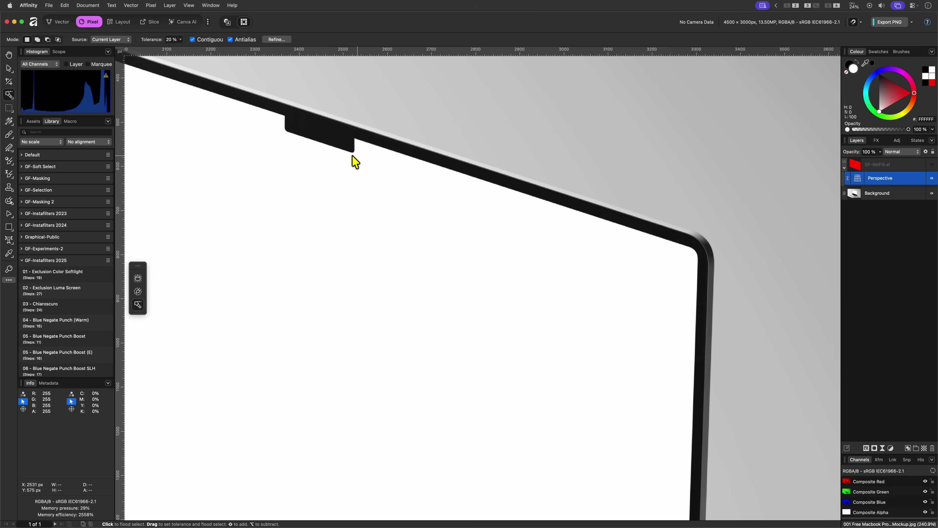
pyautogui.click(931, 166)
pyautogui.click(932, 165)
# Flood-select the white screen area on the Background layer.
pyautogui.click(889, 194)
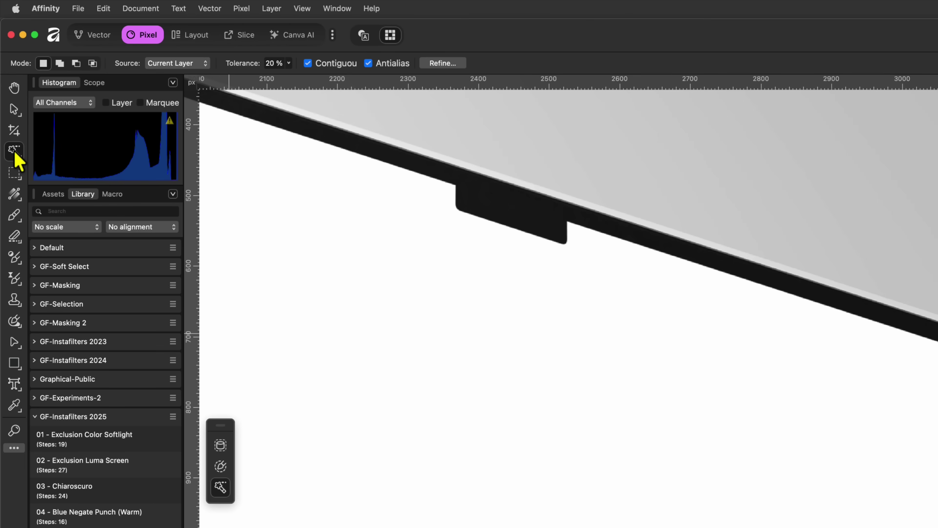
pyautogui.click(221, 444)
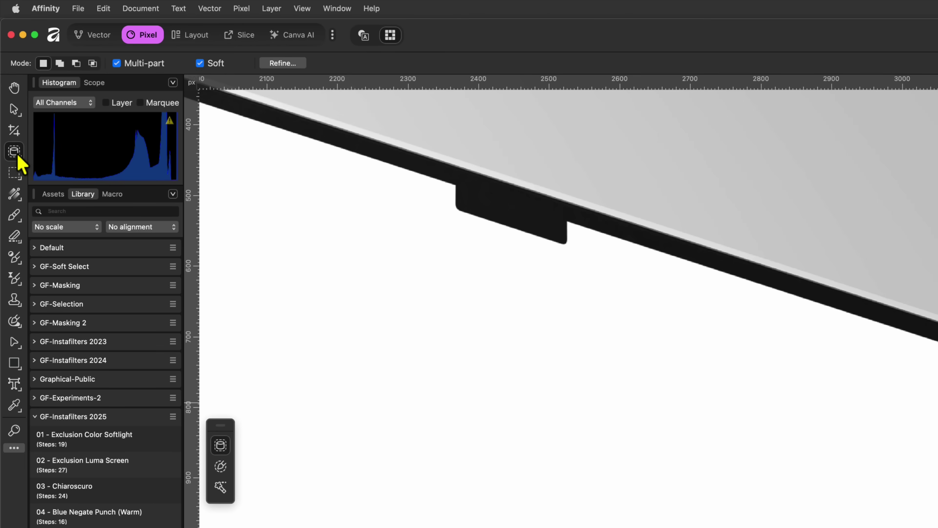
pyautogui.click(222, 488)
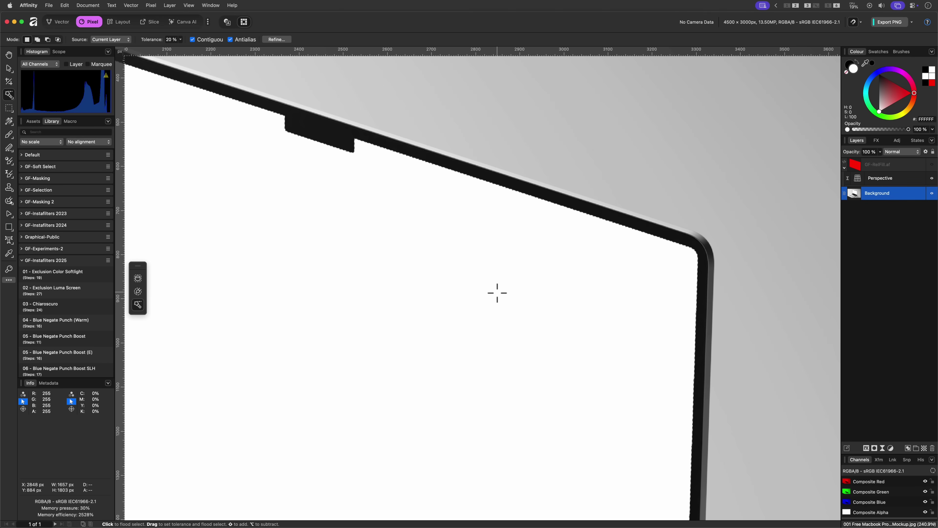
pyautogui.click(372, 158)
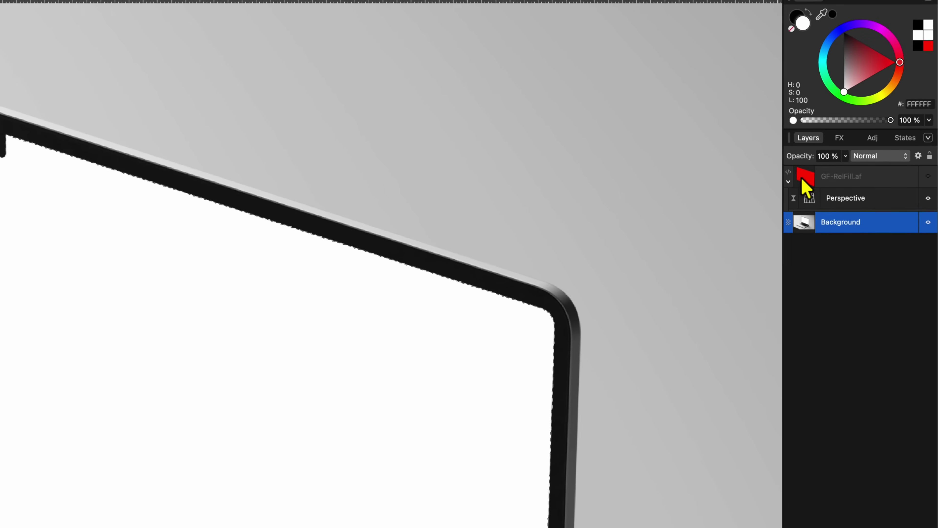
# Show GF-RelFill, mask it to the screen selection, deselect, and check the rounded corner.
pyautogui.click(854, 166)
pyautogui.click(931, 166)
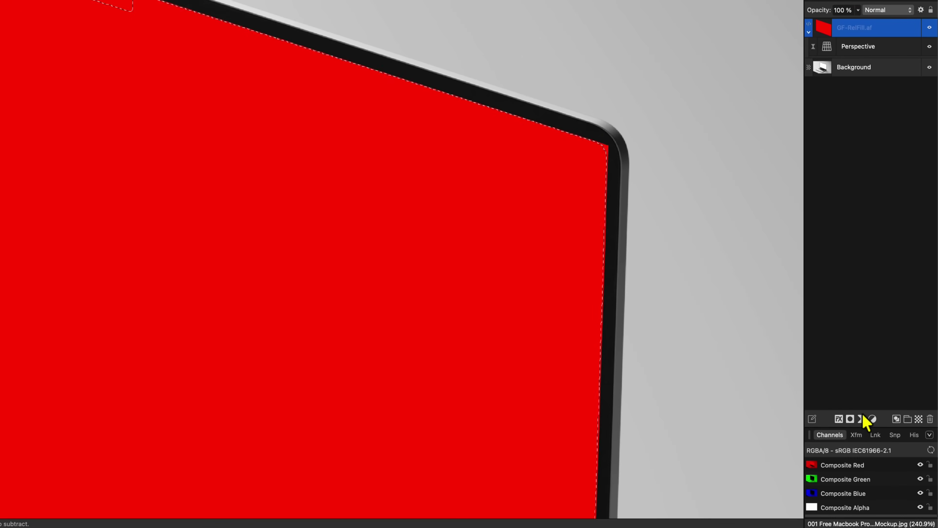
pyautogui.click(851, 417)
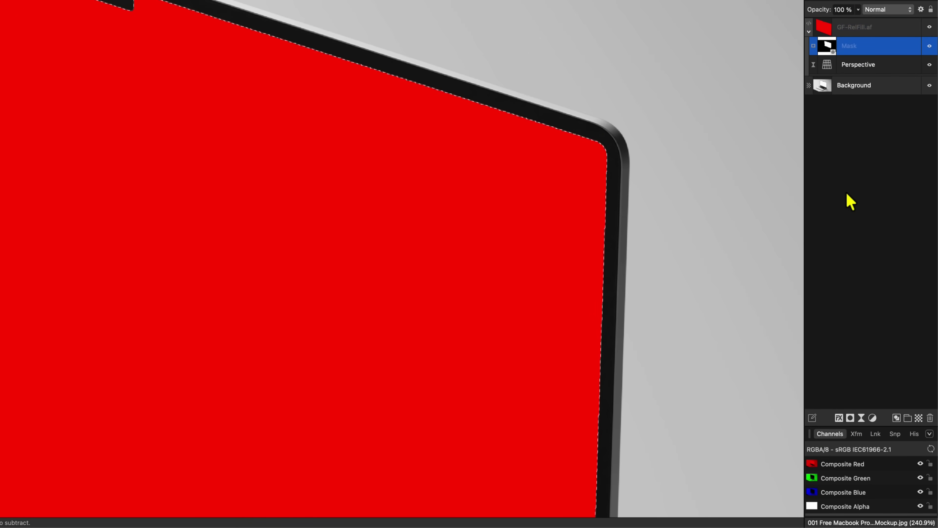
pyautogui.press('super+d')
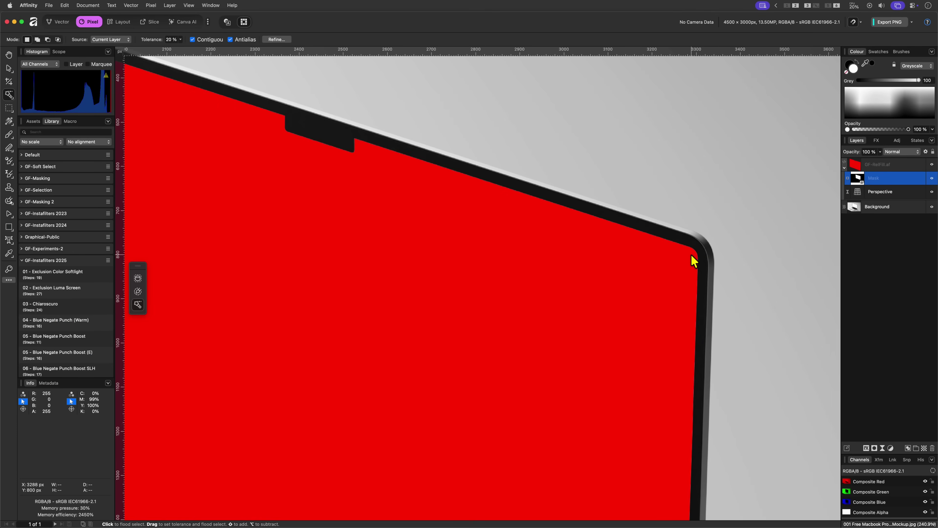
pyautogui.scroll(10, 693, 260)
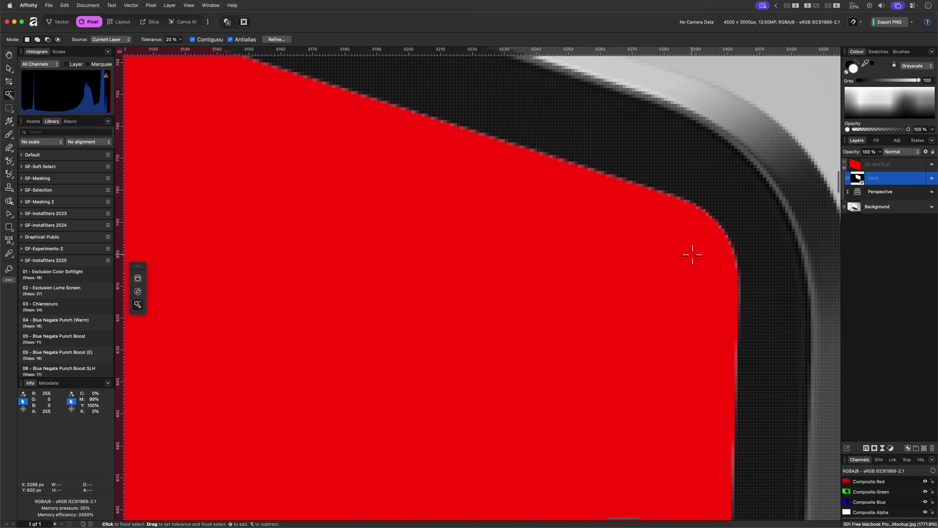
pyautogui.scroll(3, 692, 254)
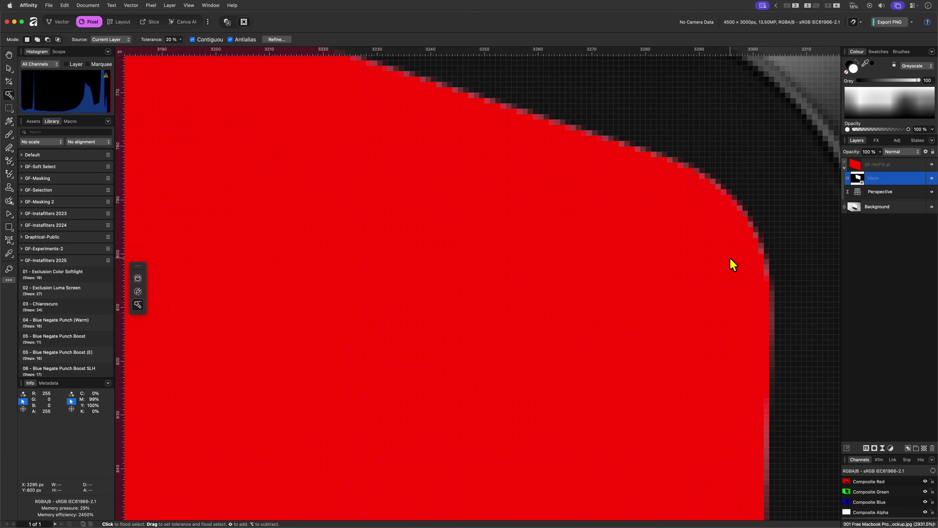
pyautogui.press('super+0')
pyautogui.scroll(10, 622, 188)
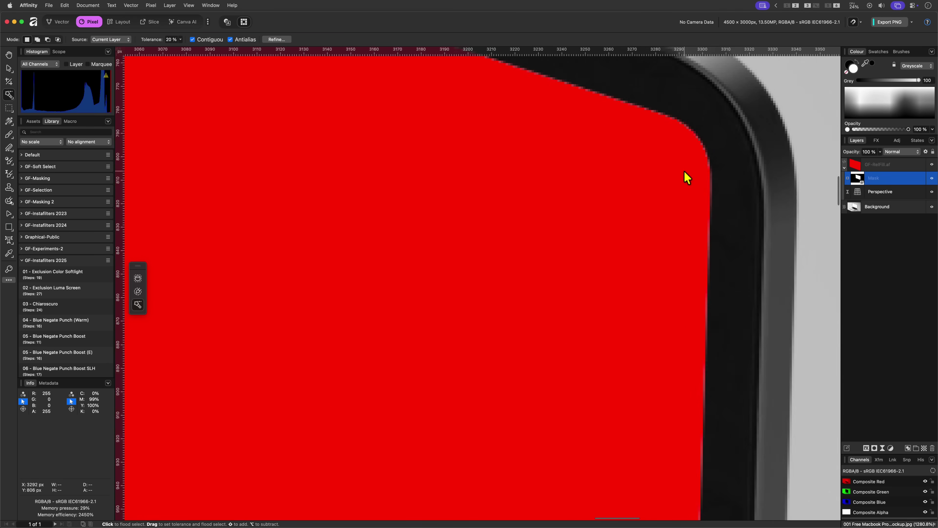
pyautogui.click(879, 165)
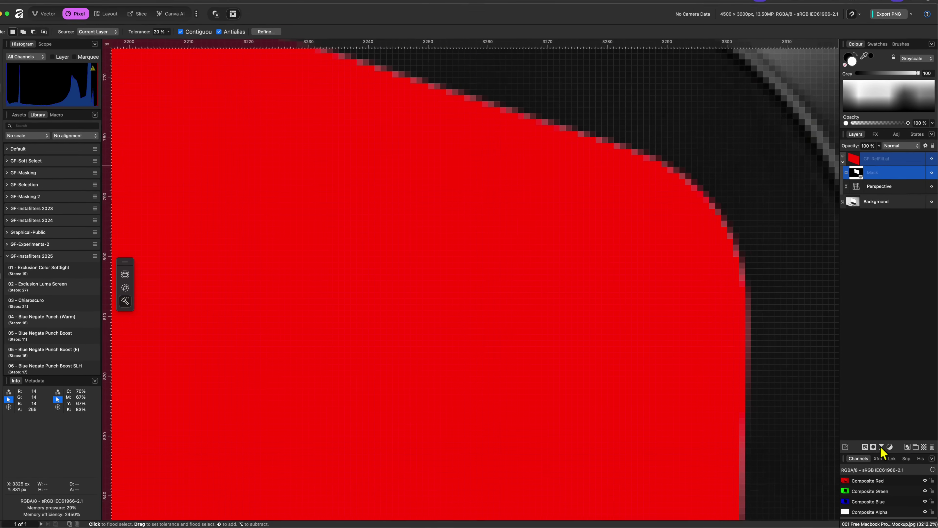
# Nest a Maximum Blur live filter in the Mask layer with a 1 px radius.
pyautogui.click(875, 448)
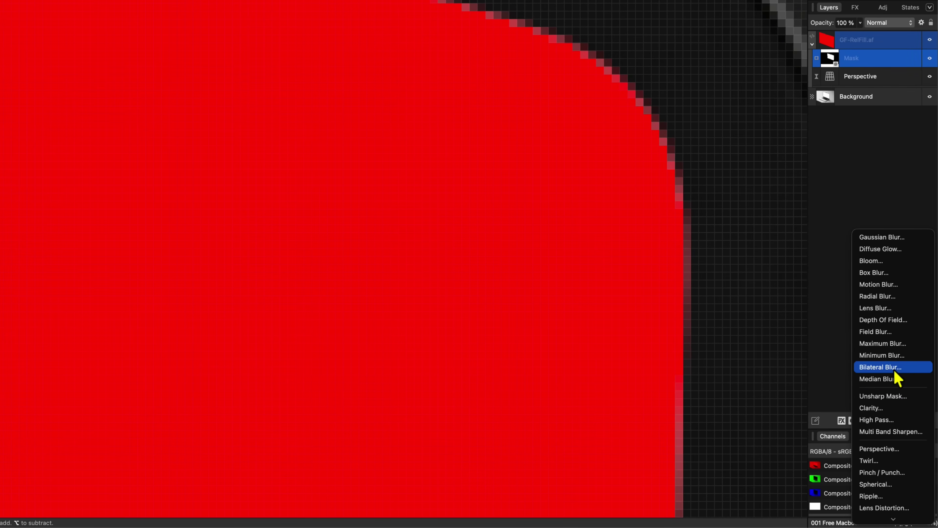
pyautogui.click(892, 344)
pyautogui.moveTo(826, 25); pyautogui.dragTo(865, 66)
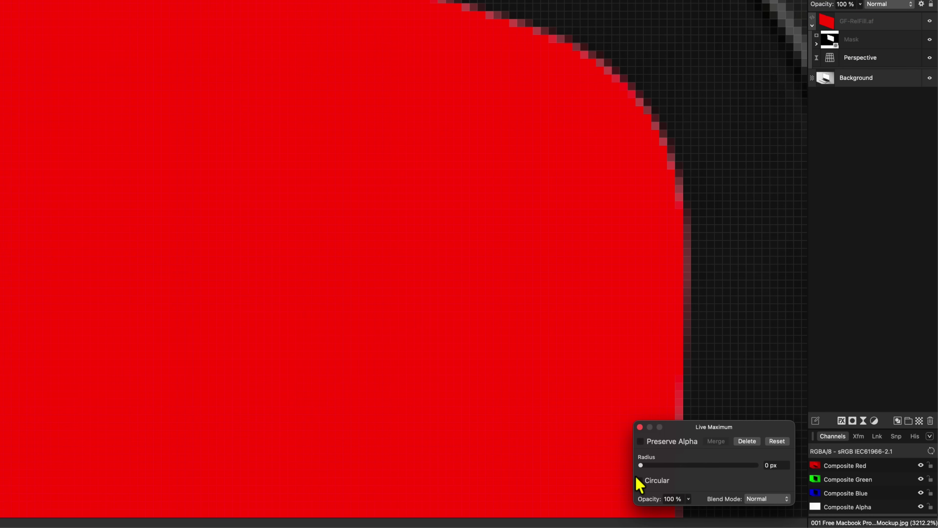
pyautogui.moveTo(648, 469); pyautogui.dragTo(666, 471)
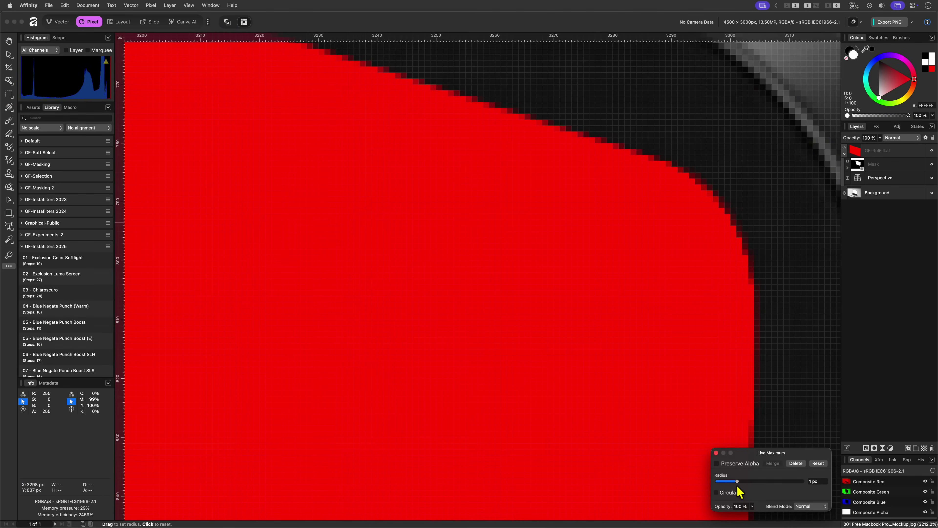
pyautogui.moveTo(737, 488); pyautogui.dragTo(738, 489)
# Isolate the Mask layer's view and flood-select its white screen area.
pyautogui.press('w')
pyautogui.press('super+0')
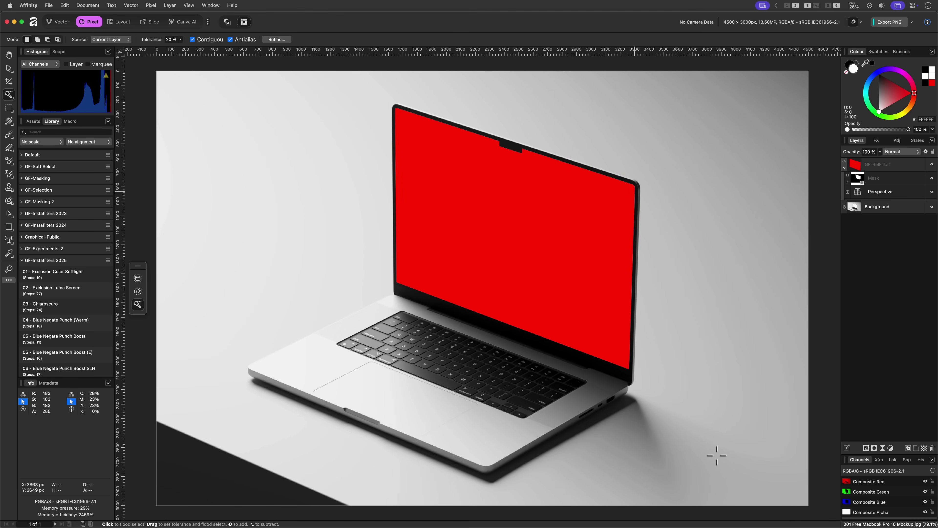
pyautogui.click(861, 179)
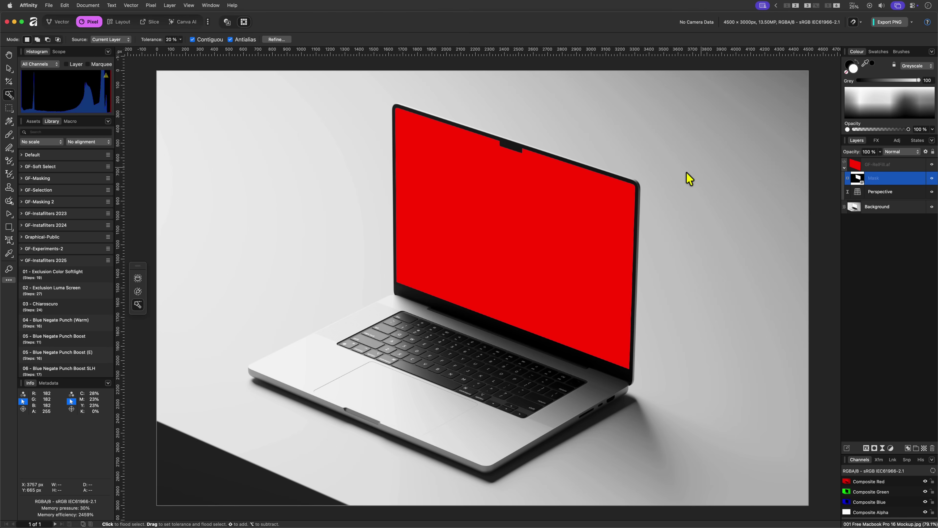
pyautogui.scroll(5, 609, 189)
pyautogui.scroll(10, 670, 178)
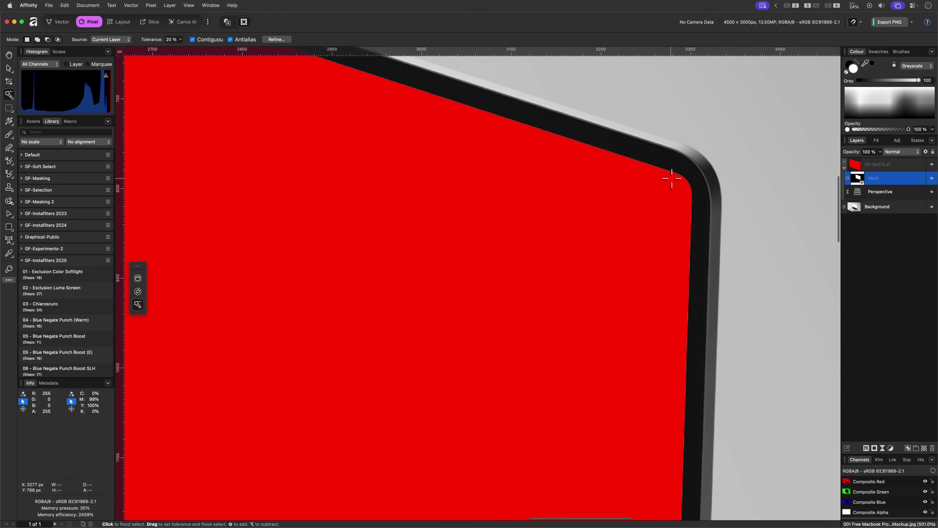
pyautogui.keyDown('alt'); pyautogui.click(857, 181); pyautogui.keyUp('alt')
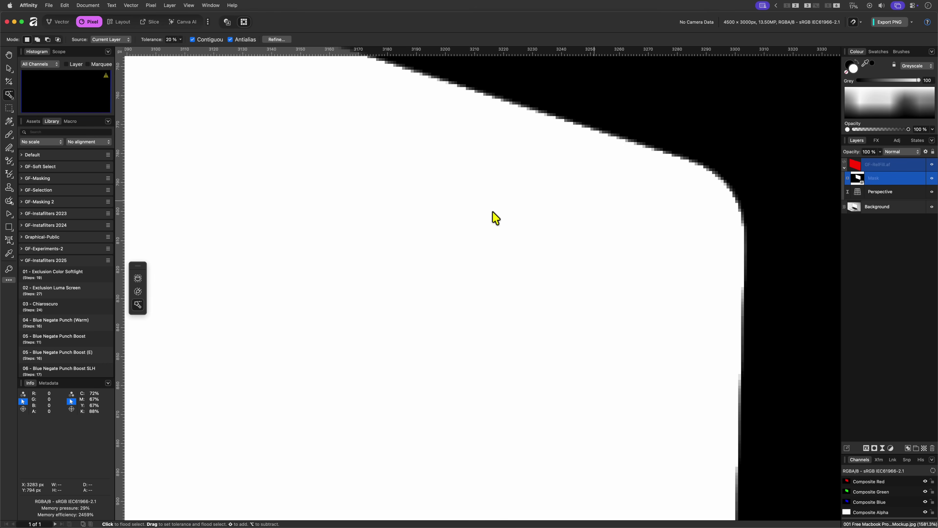
pyautogui.click(607, 193)
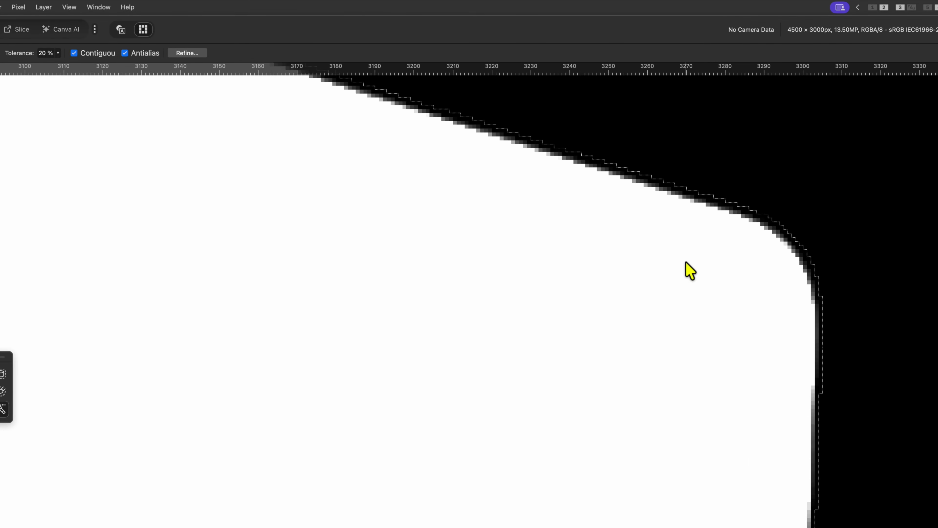
pyautogui.click(18, 7)
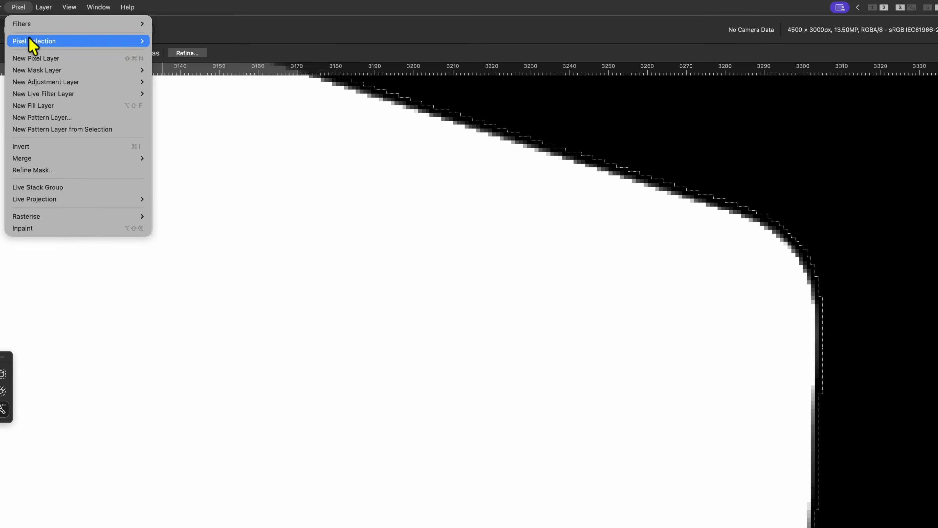
# Grow the mask selection by 1 px.
pyautogui.moveTo(31, 40)
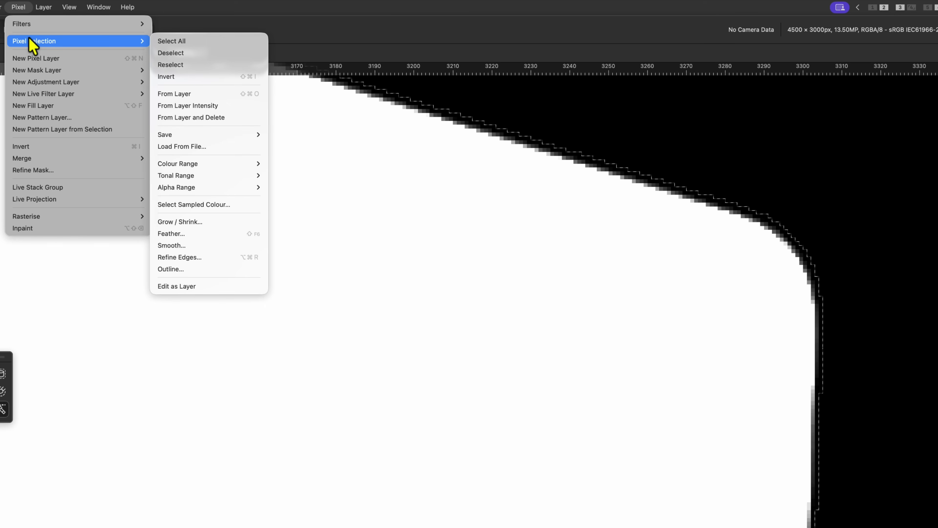
pyautogui.click(226, 224)
pyautogui.click(916, 462)
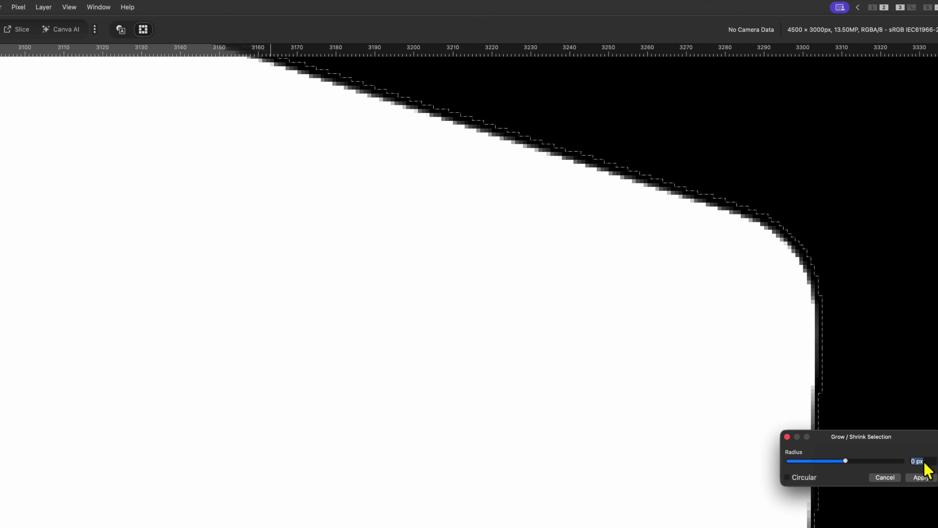
pyautogui.write('1')
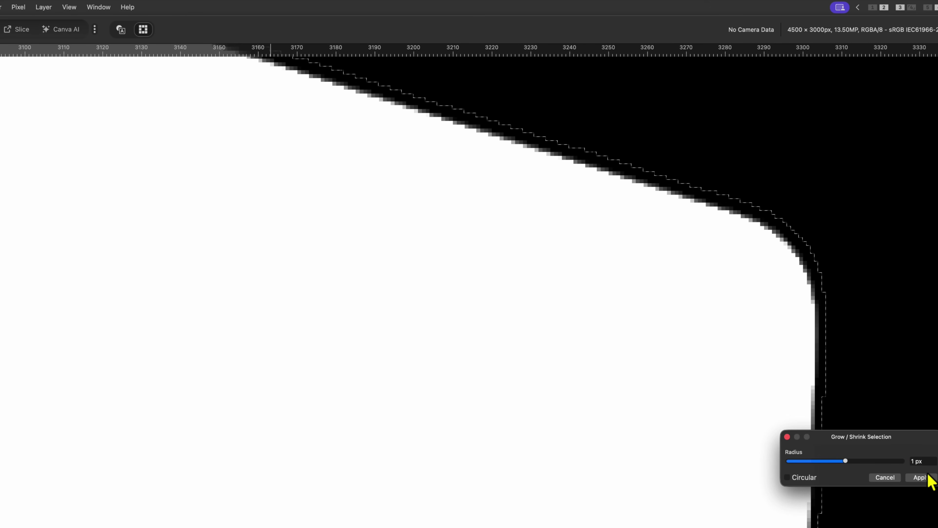
pyautogui.click(924, 478)
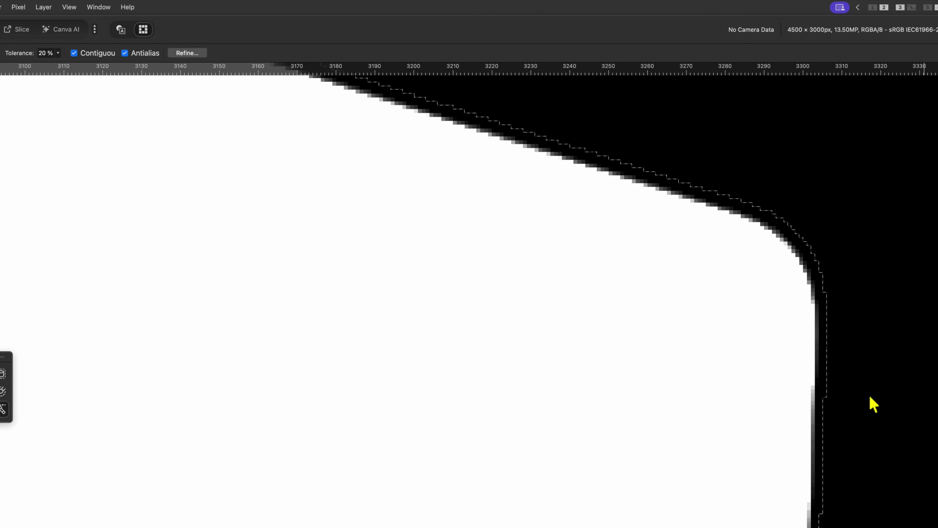
# Feather the selection by 1 px.
pyautogui.click(13, 8)
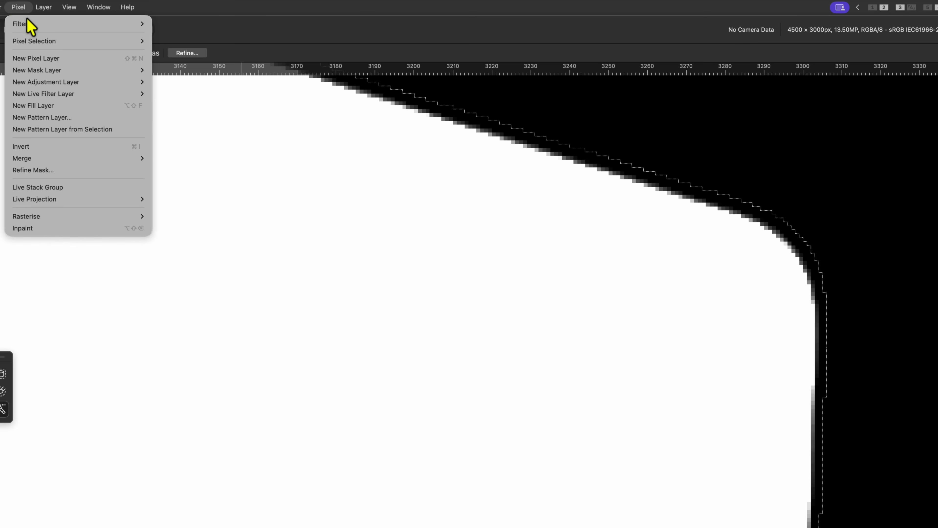
pyautogui.moveTo(55, 41)
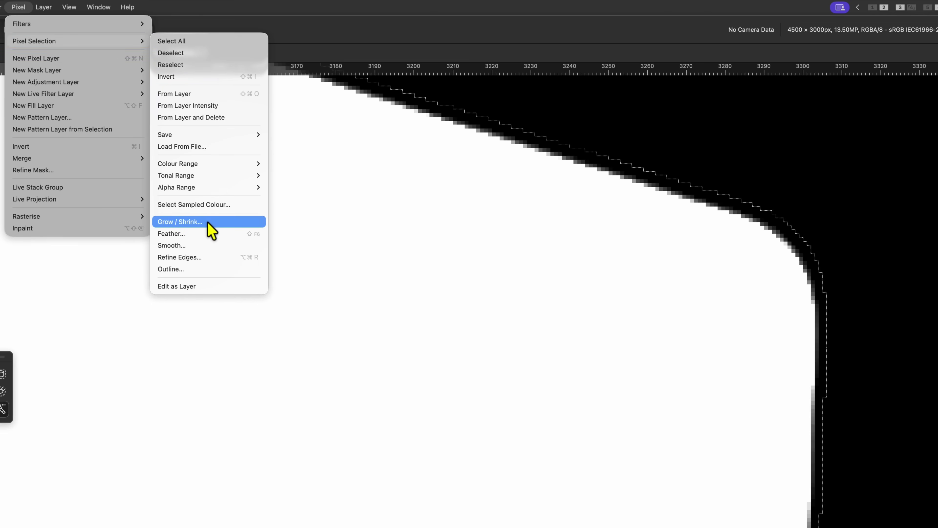
pyautogui.click(207, 233)
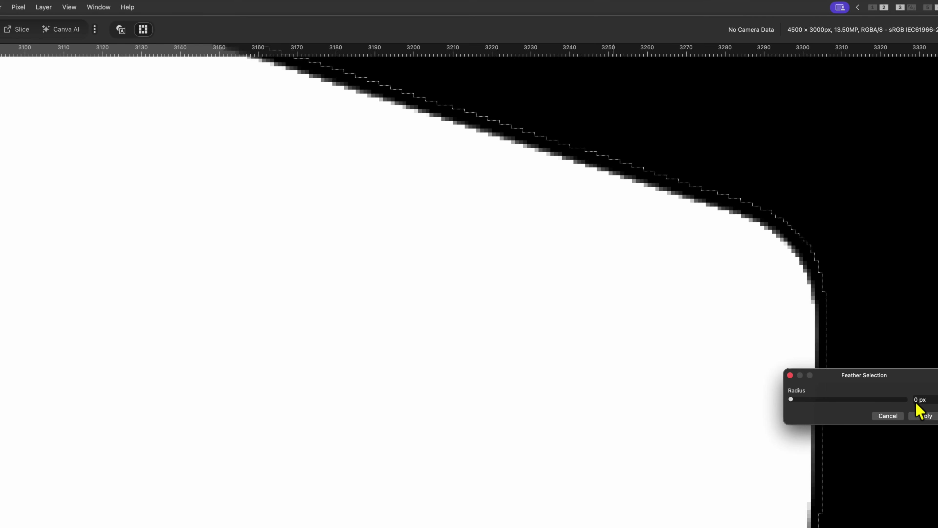
pyautogui.click(929, 416)
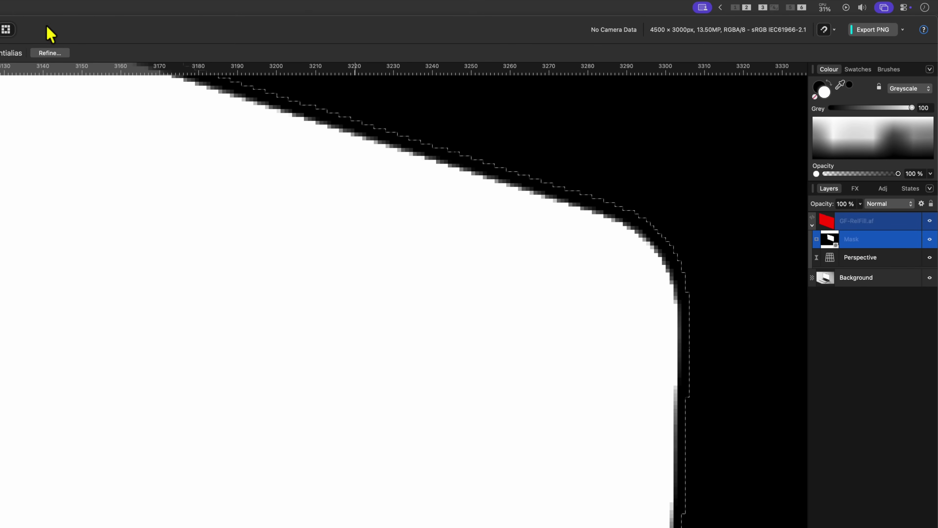
# Fill the selected screen area with the white foreground colour.
pyautogui.click(43, 8)
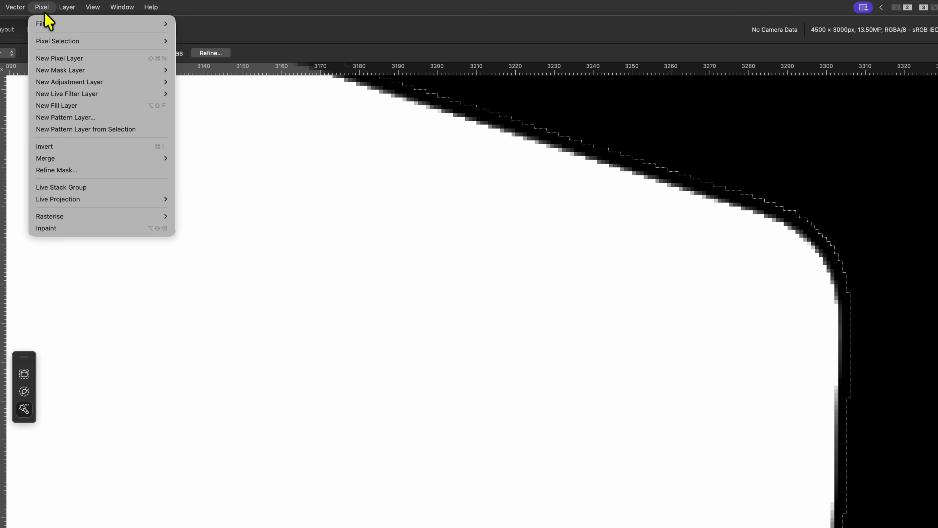
pyautogui.moveTo(46, 24)
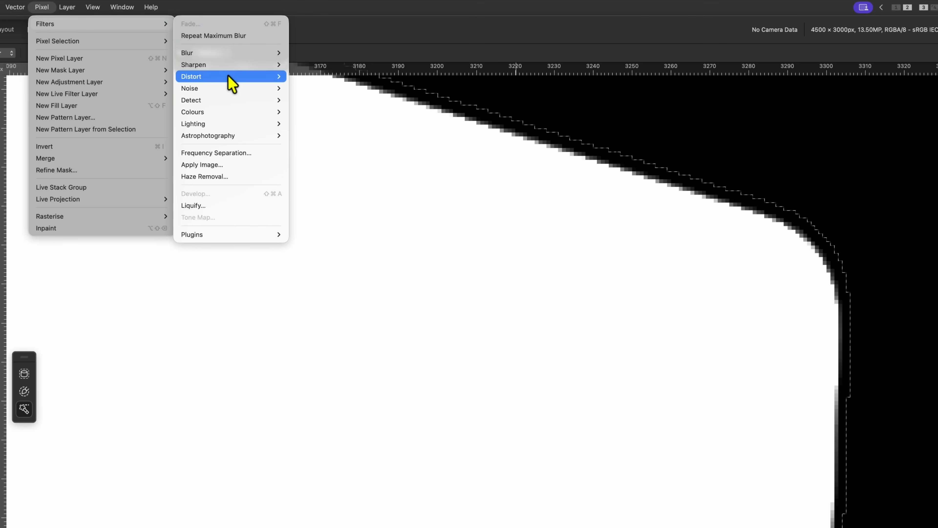
pyautogui.moveTo(235, 113)
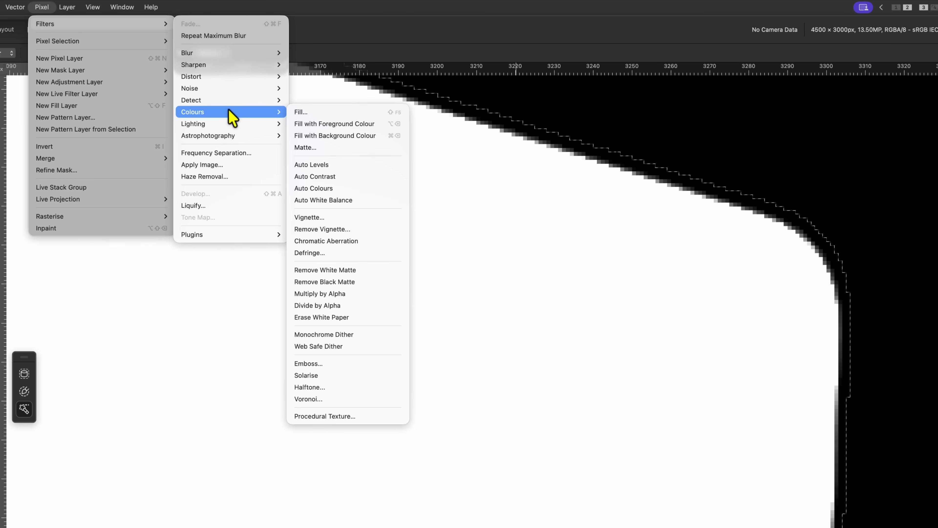
pyautogui.click(323, 125)
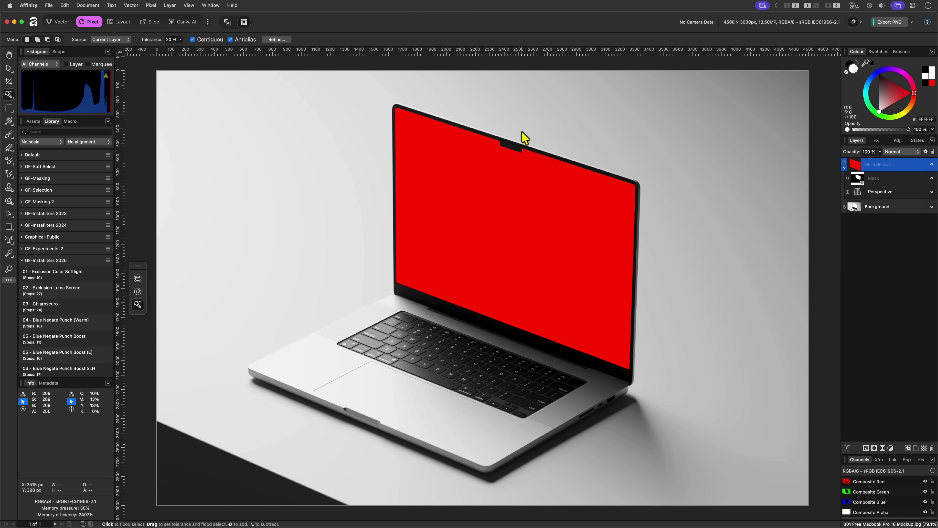
# Toggle the red screen fill on and off to compare the masked result.
pyautogui.scroll(10, 544, 147)
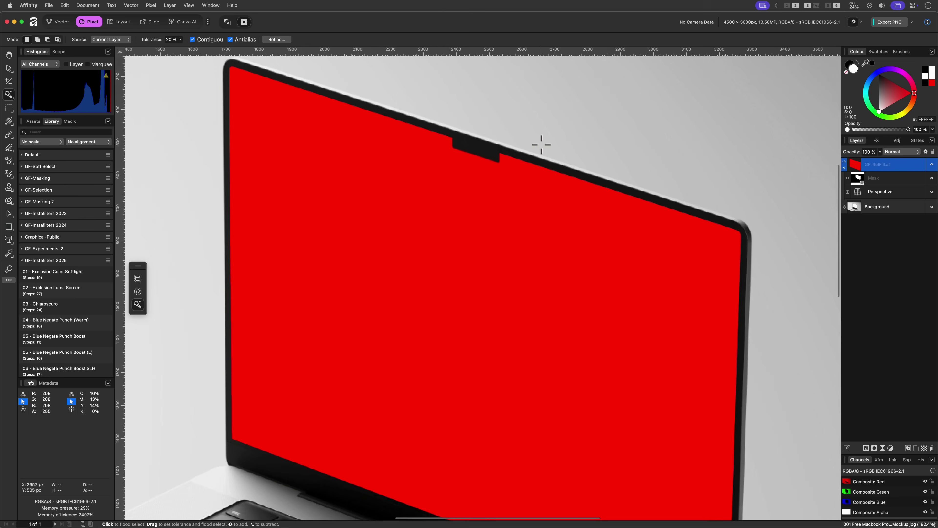
pyautogui.scroll(4, 541, 147)
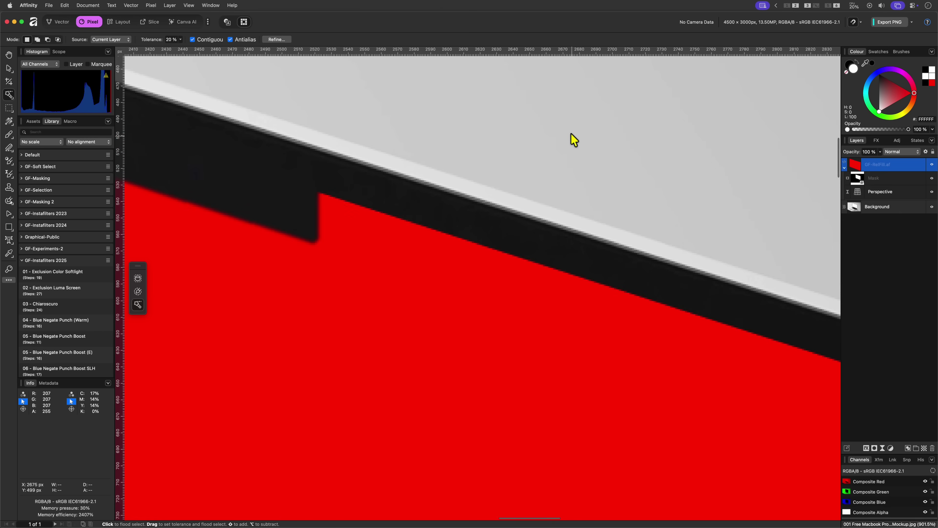
pyautogui.click(932, 166)
pyautogui.click(932, 166)
pyautogui.click(932, 165)
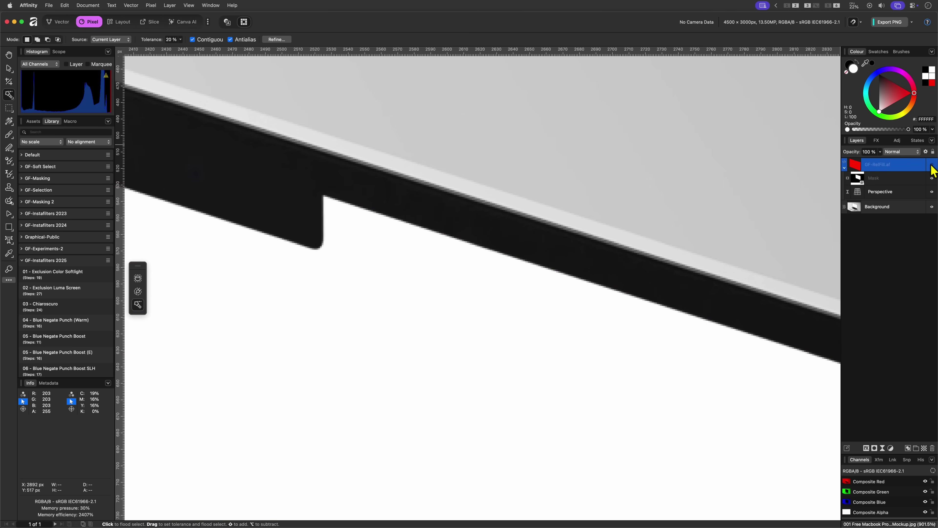
pyautogui.click(932, 166)
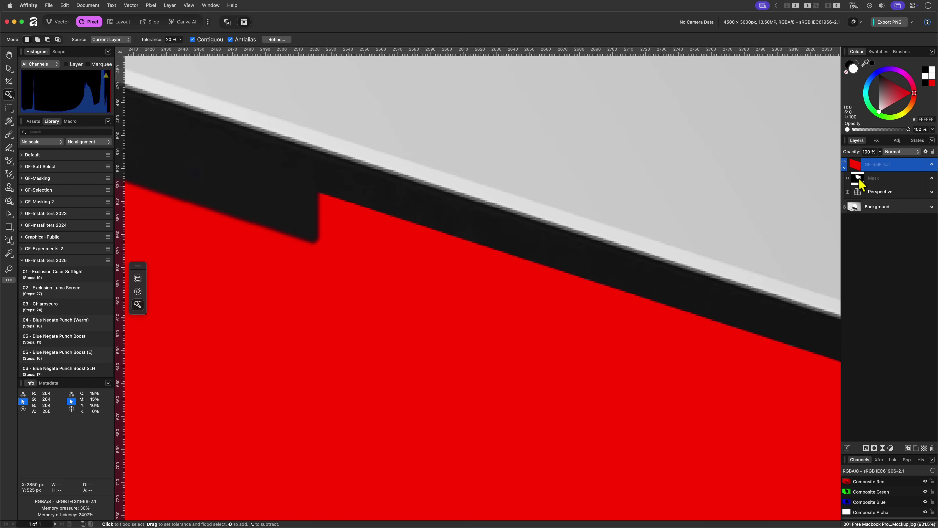
# Hide the red screen fill and duplicate the Background photo layer with Cmd+J.
pyautogui.click(859, 181)
pyautogui.press('super+0')
pyautogui.keyDown('super'); pyautogui.click(857, 185); pyautogui.keyUp('super')
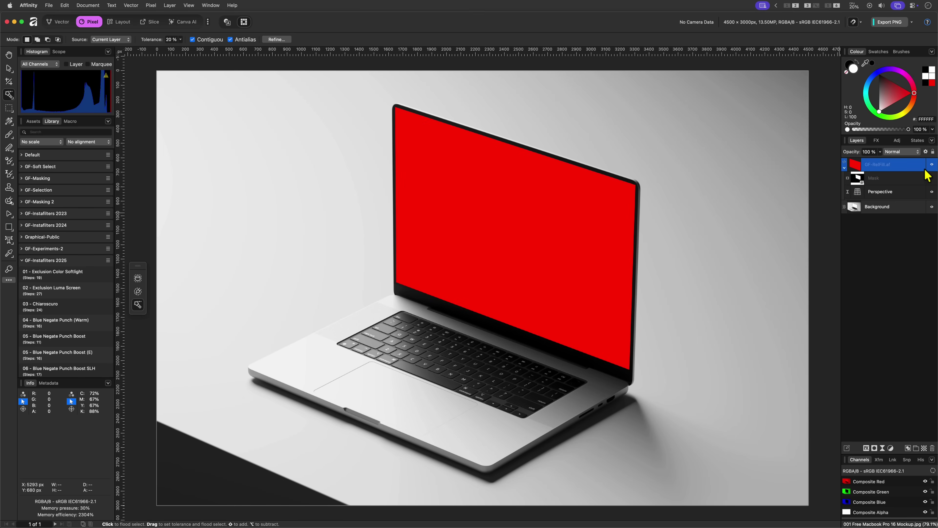
pyautogui.click(931, 165)
pyautogui.click(888, 210)
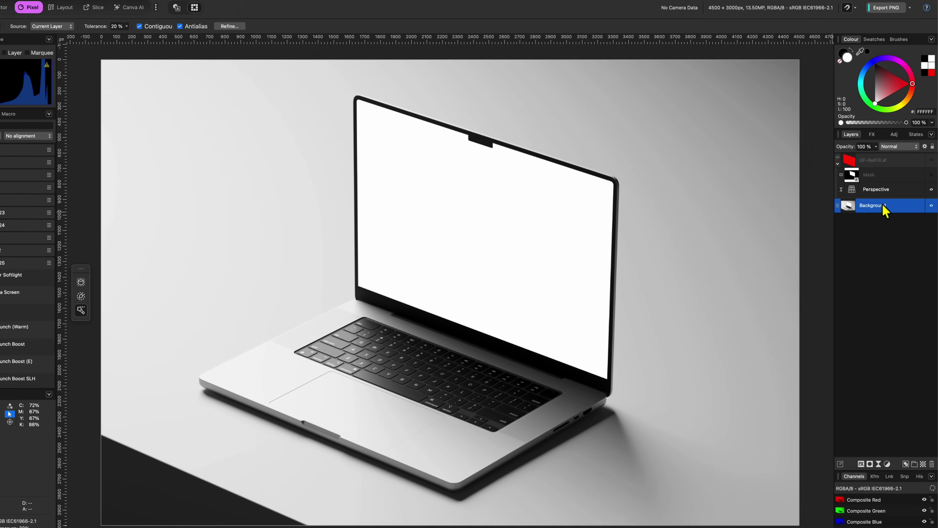
pyautogui.press('super+j')
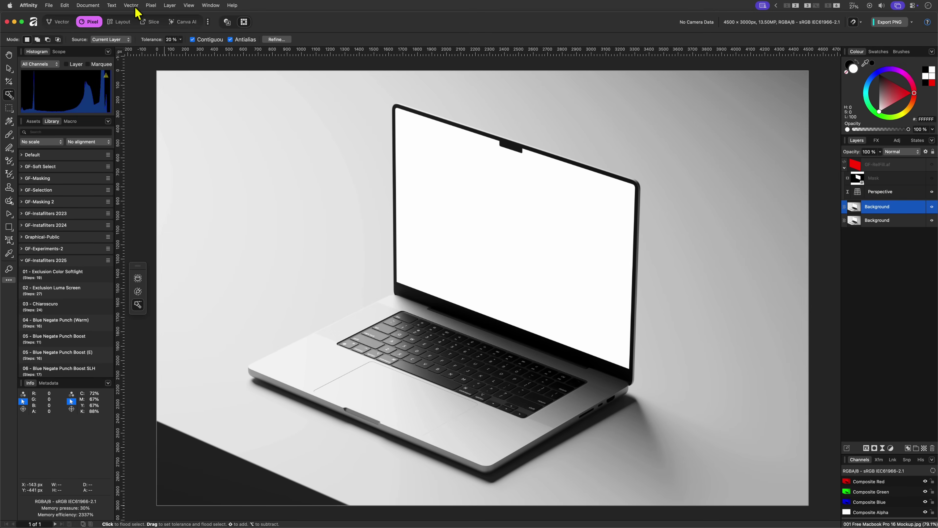
# Apply Vector > Image Trace to the duplicated Background: Edge Threshold 100%, Curve Fitting Tolerance 0%.
pyautogui.click(133, 6)
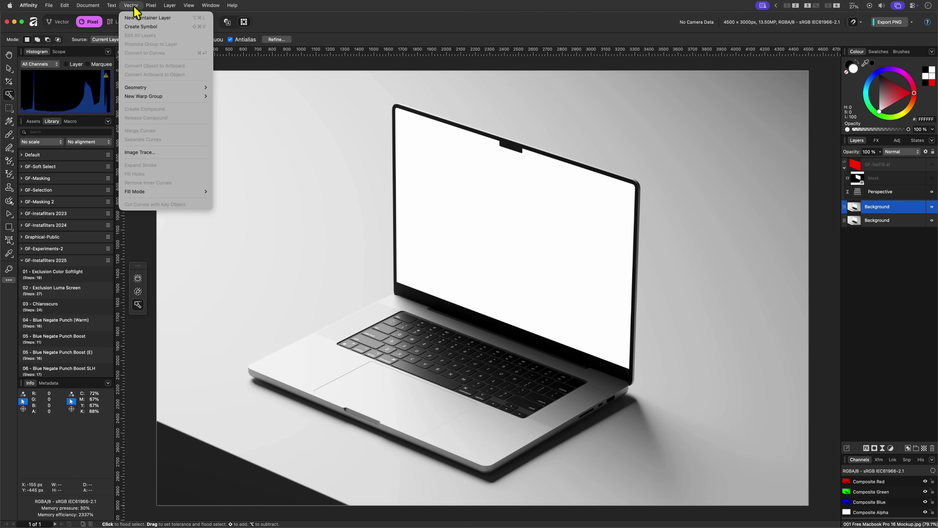
pyautogui.click(150, 152)
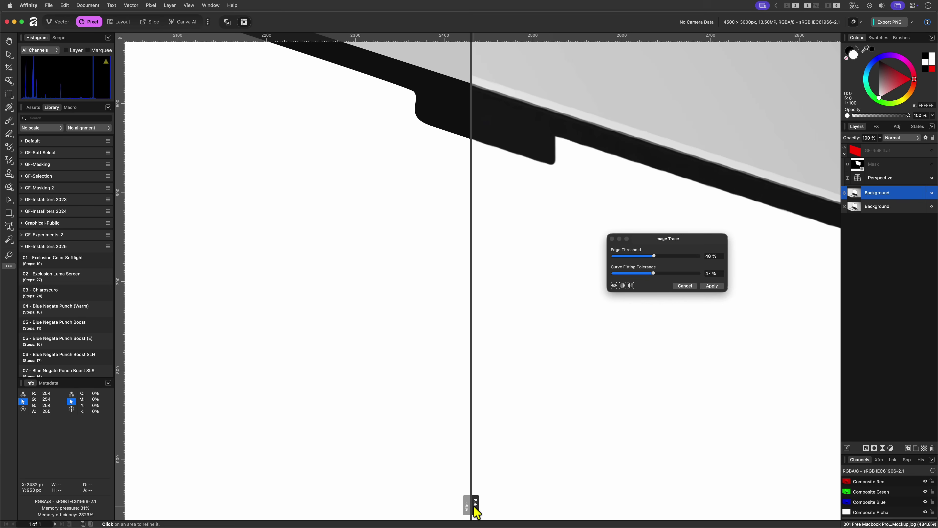
pyautogui.moveTo(475, 510)
pyautogui.mouseDown()
pyautogui.moveTo(601, 508)
pyautogui.moveTo(542, 506)
pyautogui.moveTo(517, 517)
pyautogui.moveTo(554, 518)
pyautogui.mouseUp()
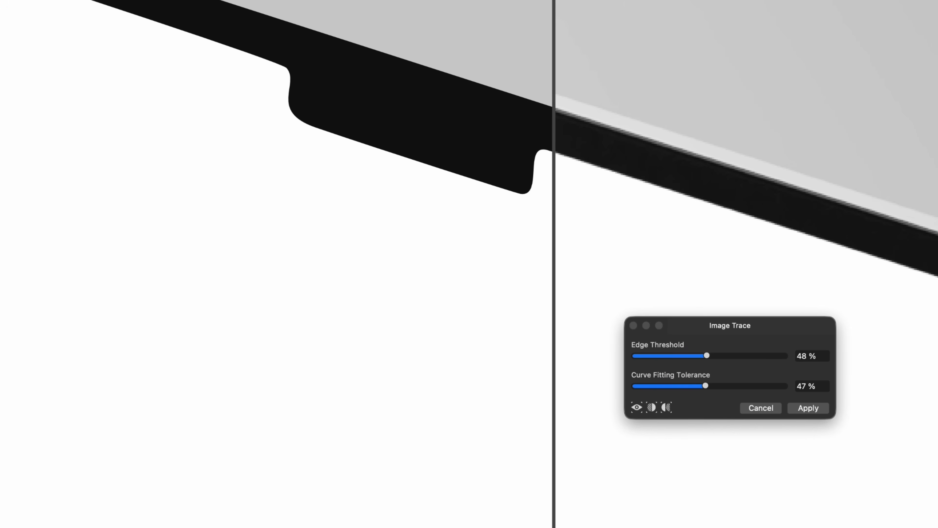
pyautogui.moveTo(707, 355); pyautogui.dragTo(810, 355)
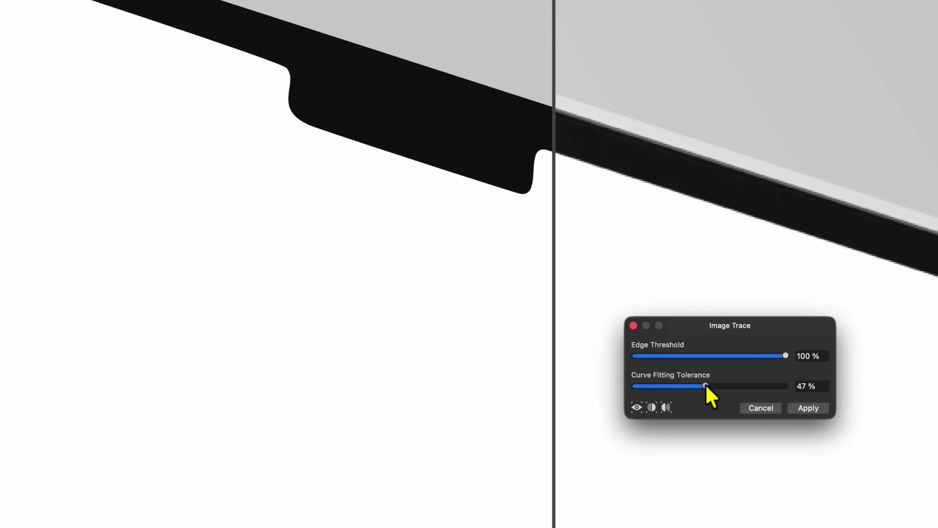
pyautogui.moveTo(706, 385); pyautogui.dragTo(591, 402)
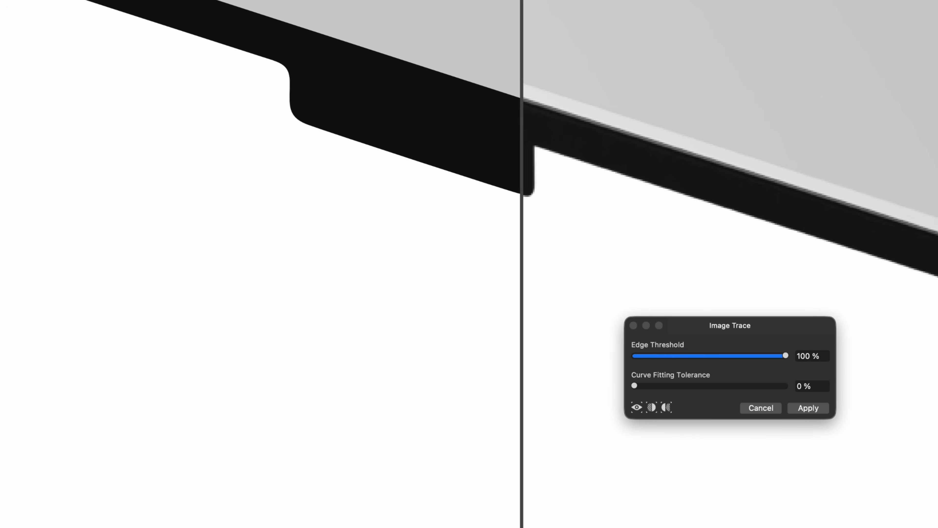
pyautogui.click(815, 409)
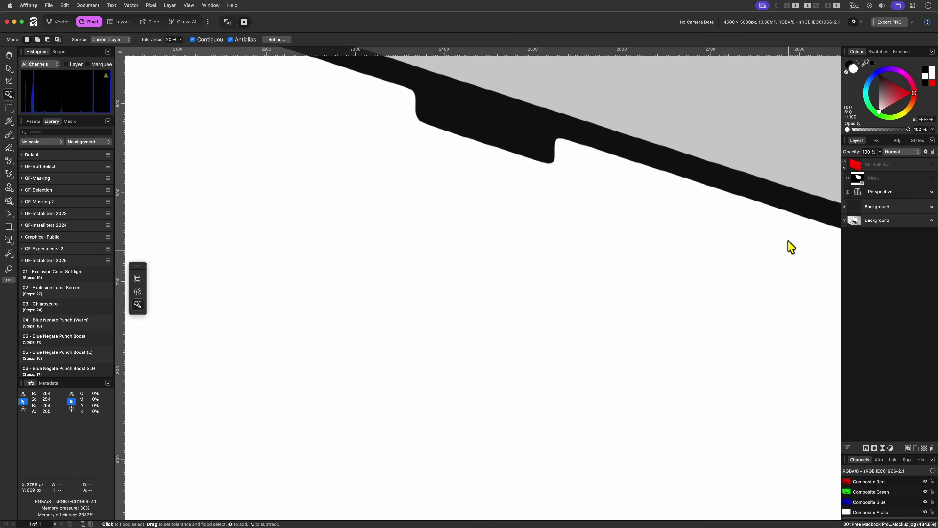
# Select the traced screen shape and change its fill colour to light yellow.
pyautogui.press('super+0')
pyautogui.press('v')
pyautogui.click(614, 244)
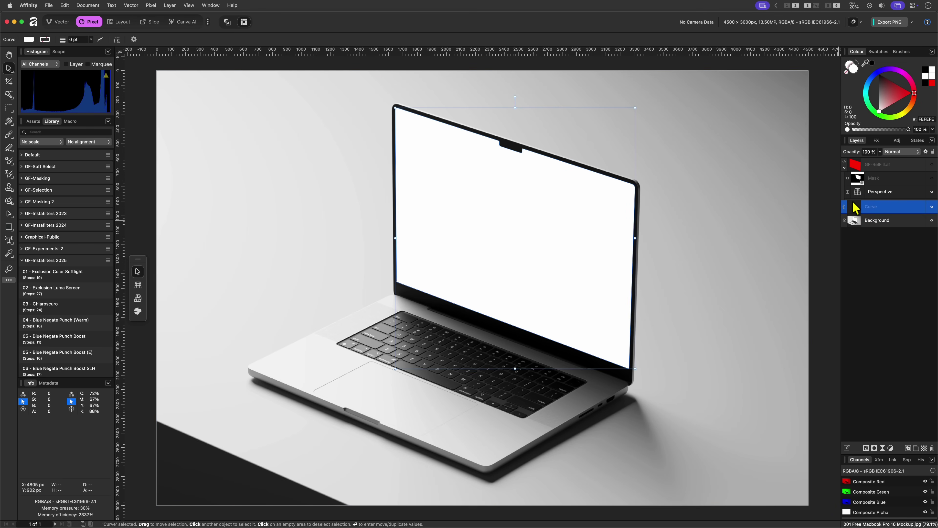
pyautogui.moveTo(899, 105)
pyautogui.mouseDown()
pyautogui.moveTo(912, 93)
pyautogui.moveTo(896, 106)
pyautogui.mouseUp()
pyautogui.click(901, 112)
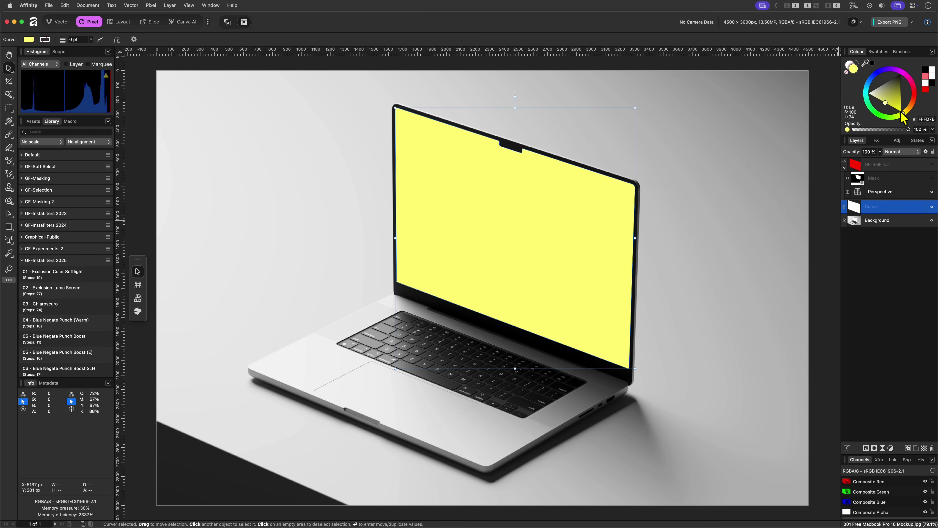
pyautogui.scroll(10, 737, 193)
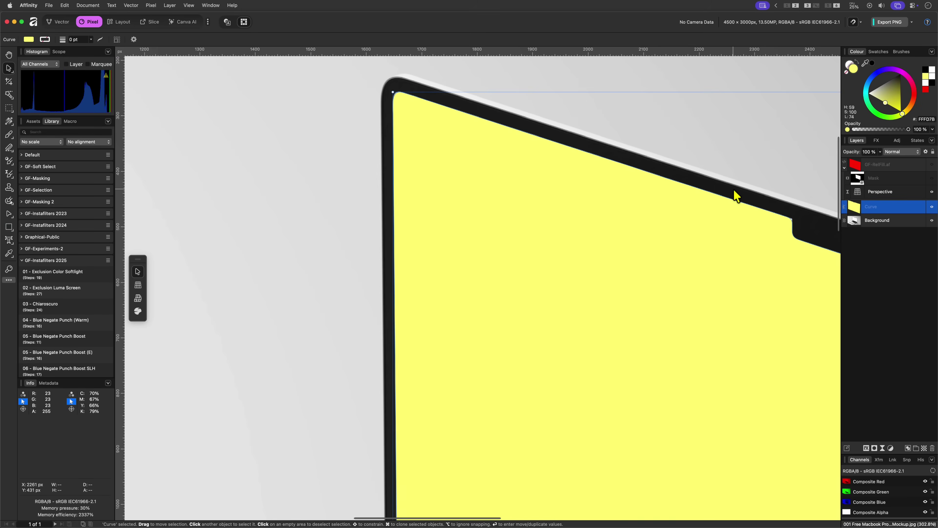
pyautogui.scroll(2, 654, 262)
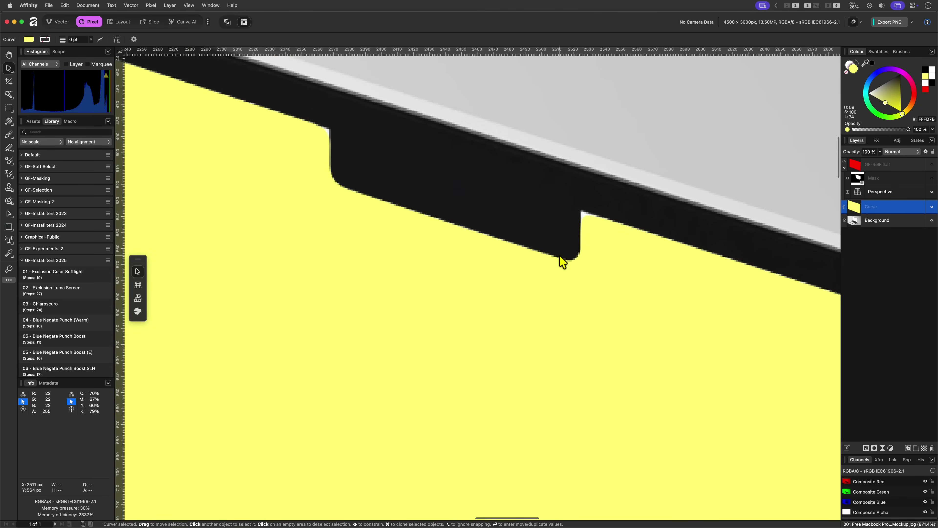
# With the Node tool, adjust the notch's top-right and top-left corner nodes to the display.
pyautogui.click(9, 214)
pyautogui.click(583, 217)
pyautogui.scroll(5, 582, 219)
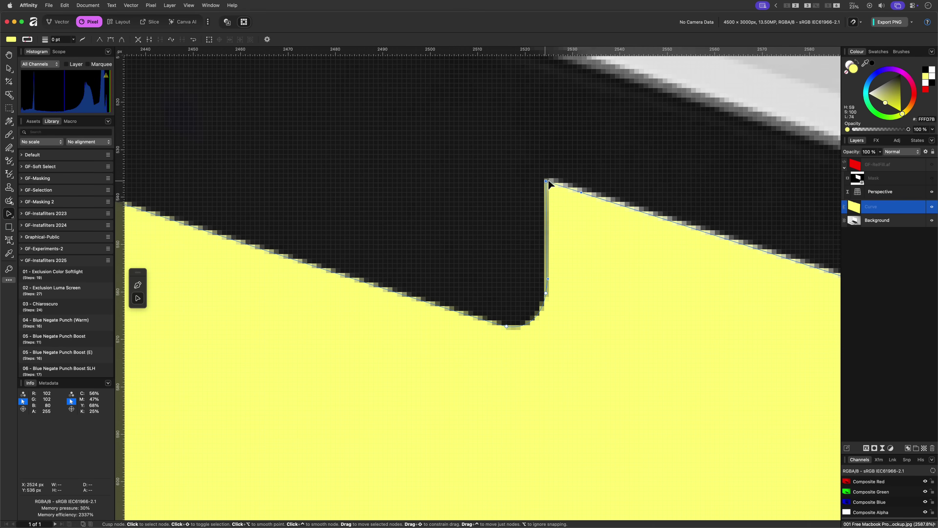
pyautogui.scroll(-6, 536, 322)
pyautogui.scroll(2, 503, 196)
pyautogui.click(499, 181)
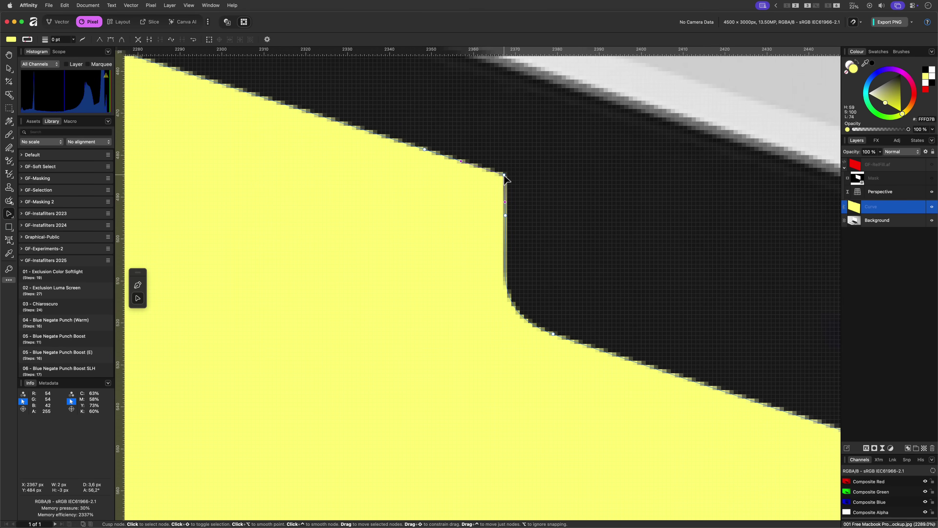
pyautogui.scroll(-1, 677, 321)
pyautogui.scroll(-3, 677, 321)
pyautogui.scroll(6, 622, 294)
# Adjust the rounded screen corner's node so the curve hugs the bezel edge.
pyautogui.click(644, 227)
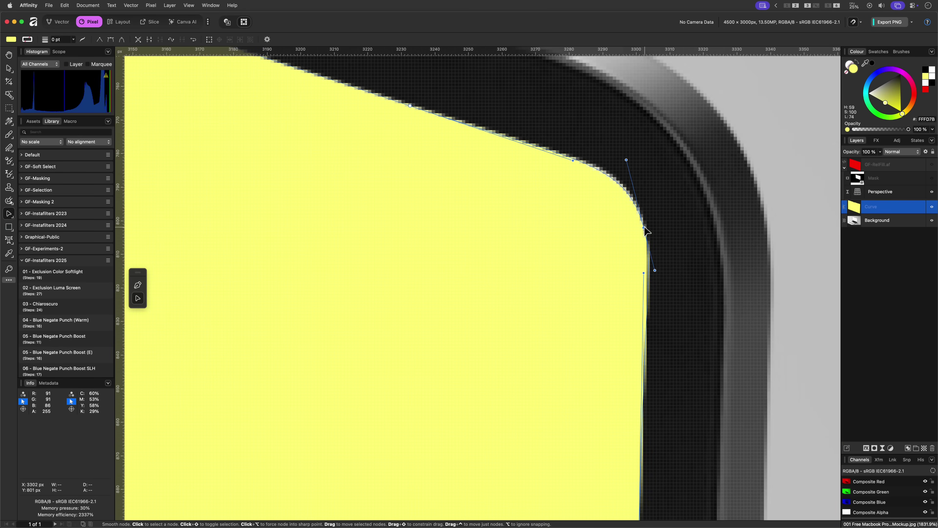
pyautogui.scroll(-5, 624, 150)
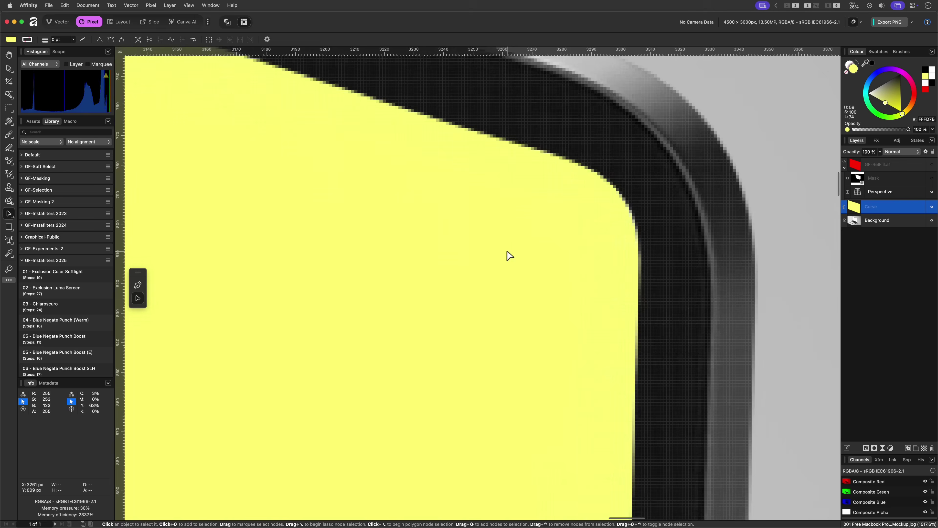
pyautogui.scroll(2, 499, 373)
pyautogui.scroll(6, 498, 195)
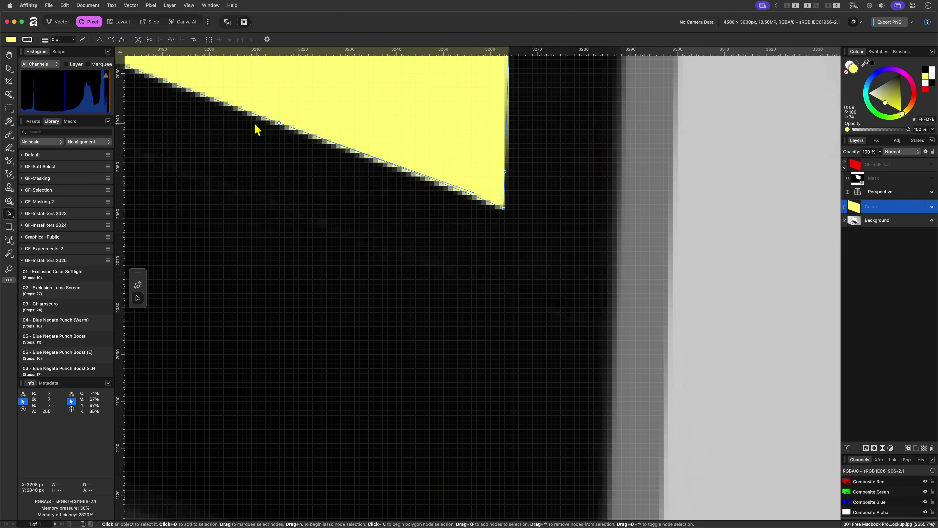
pyautogui.scroll(-3, 485, 177)
pyautogui.scroll(-2, 360, 151)
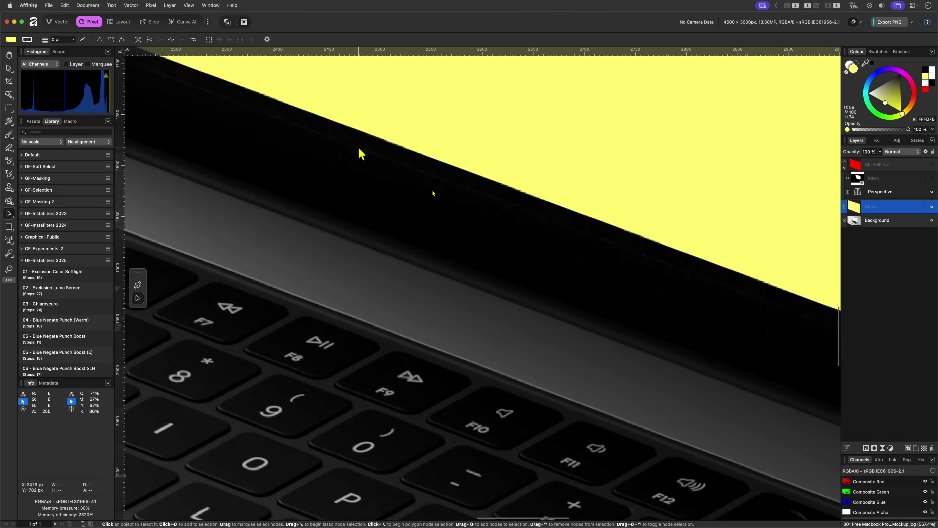
pyautogui.hscroll(-5, 615, 276)
pyautogui.scroll(3, 615, 275)
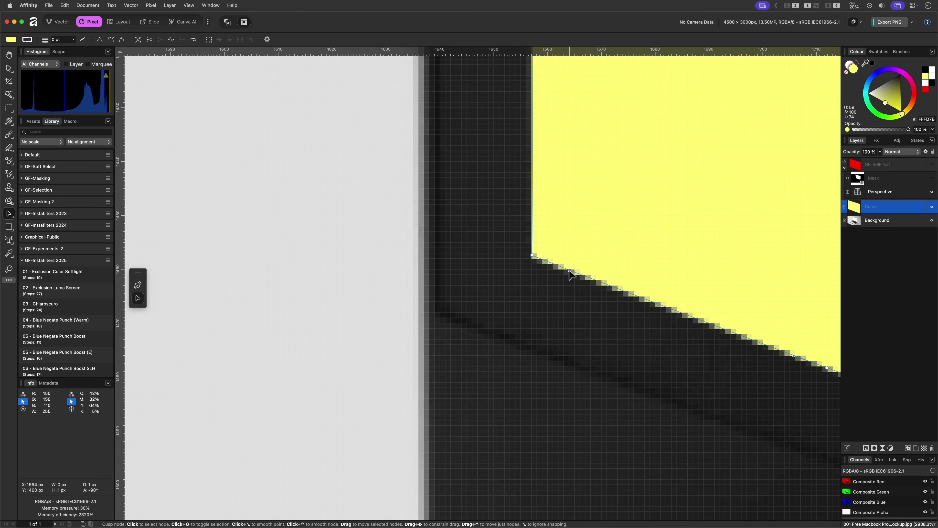
# Fit the whole mockup in view and select the Background layer.
pyautogui.press('super+0')
pyautogui.scroll(8, 397, 107)
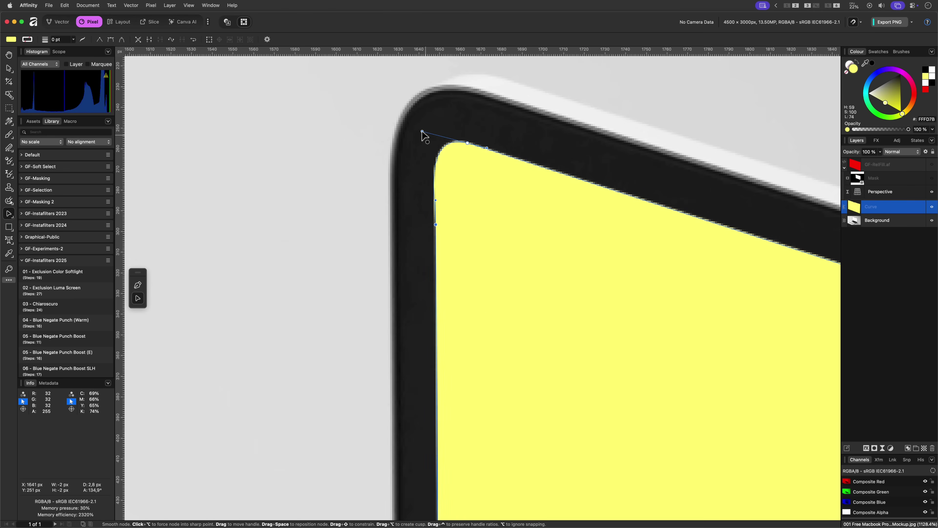
pyautogui.scroll(-3, 481, 166)
pyautogui.press('super+0')
pyautogui.press('v')
pyautogui.click(729, 241)
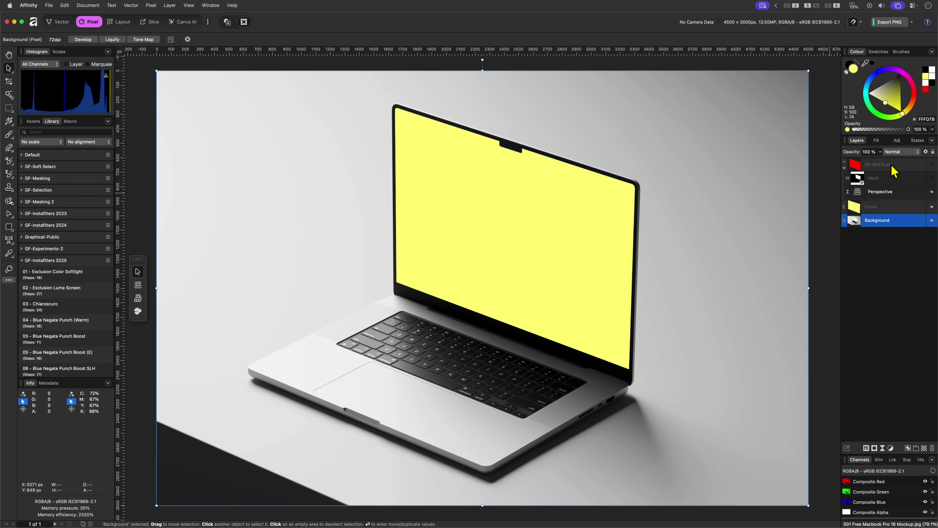
# Clip the red fill to the Curve shape by dropping Curve onto GF-RelFill.af.
pyautogui.click(861, 206)
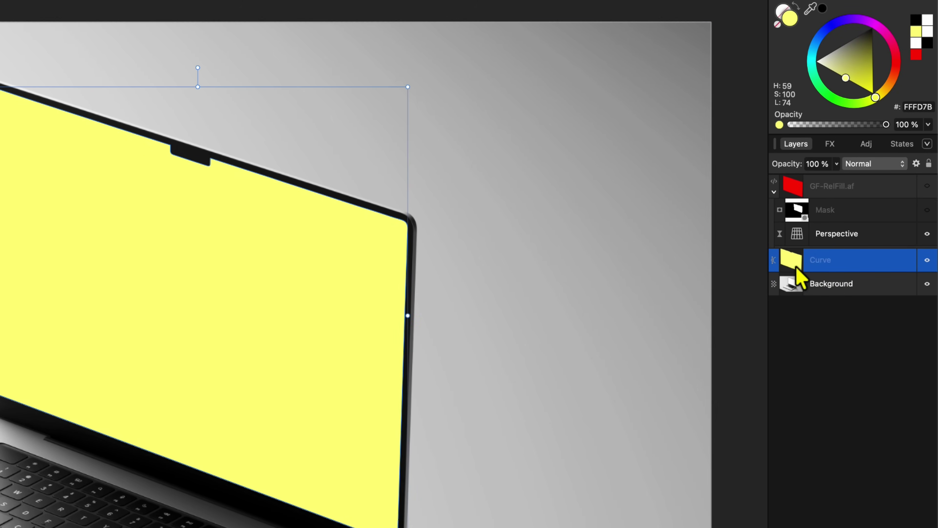
pyautogui.moveTo(799, 275); pyautogui.dragTo(792, 188)
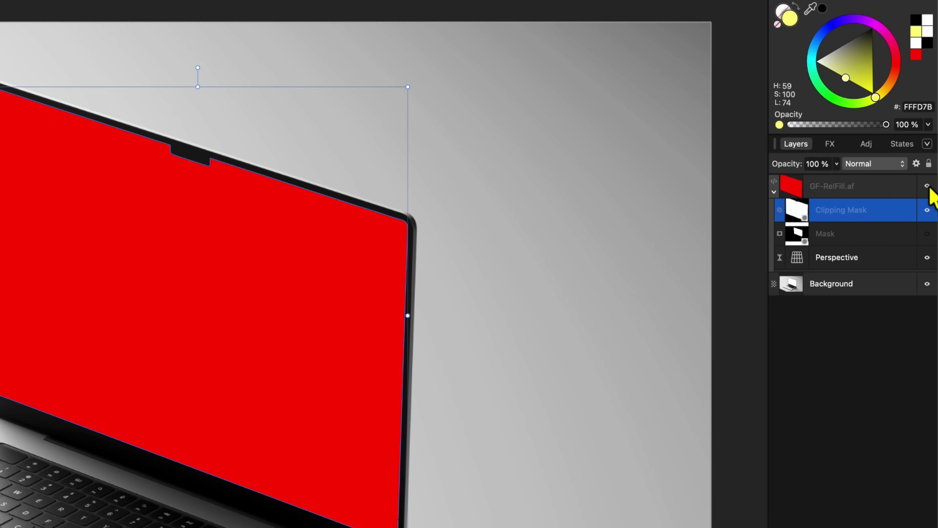
pyautogui.click(568, 242)
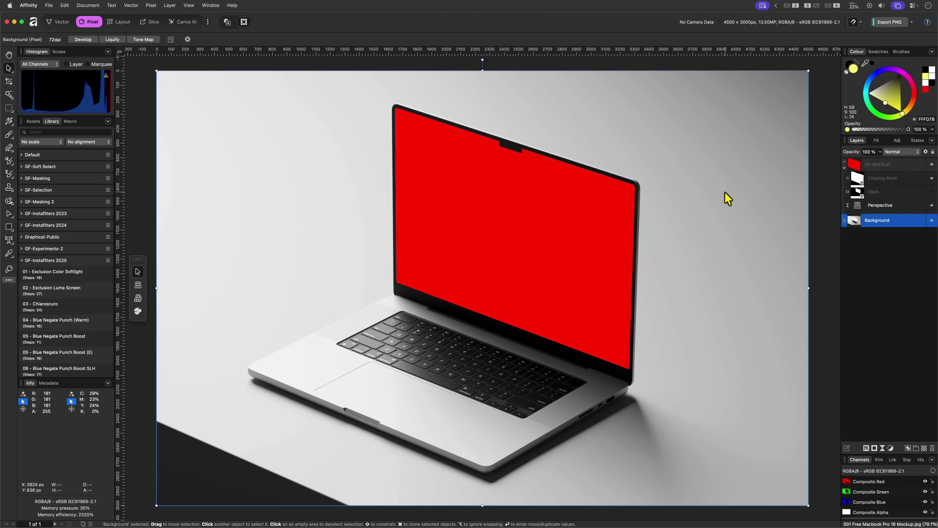
# Delete the Clipping Mask and Mask layers and move the red fill below the Background photo.
pyautogui.click(932, 179)
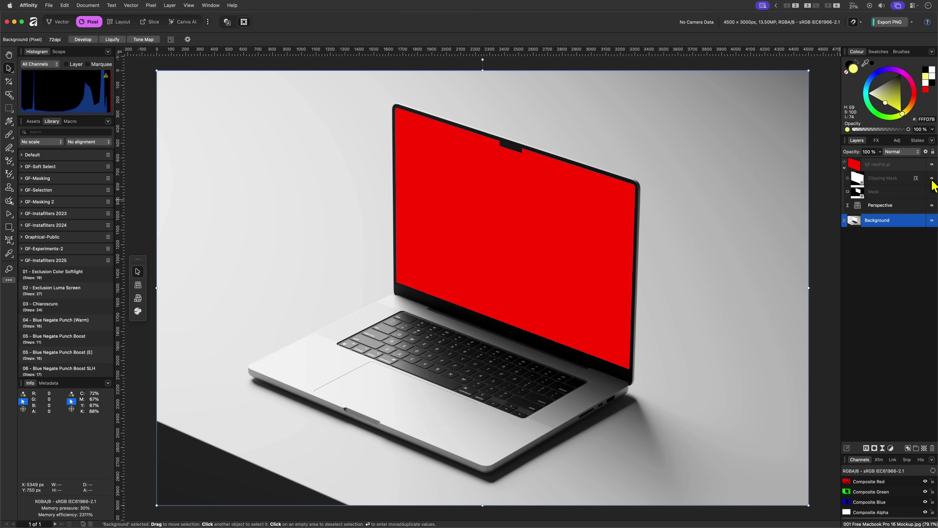
pyautogui.click(898, 179)
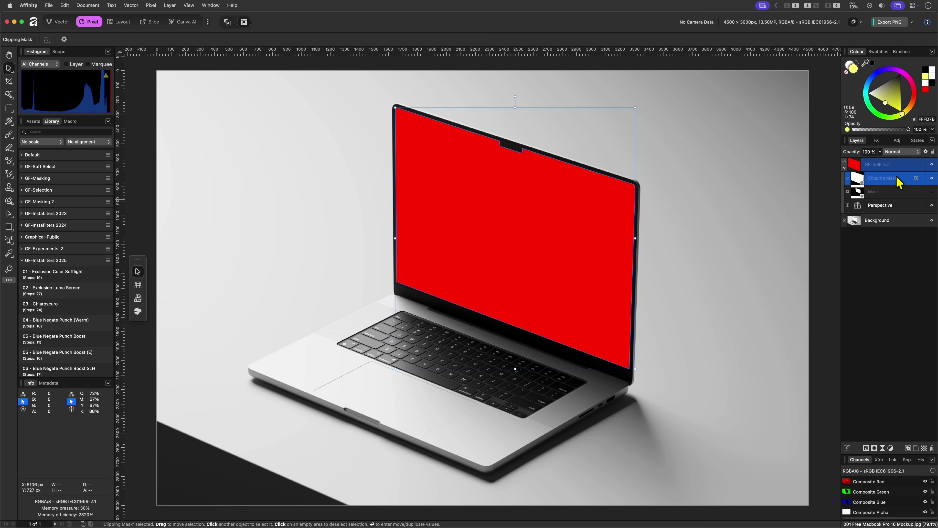
pyautogui.press('Delete')
pyautogui.press('Delete')
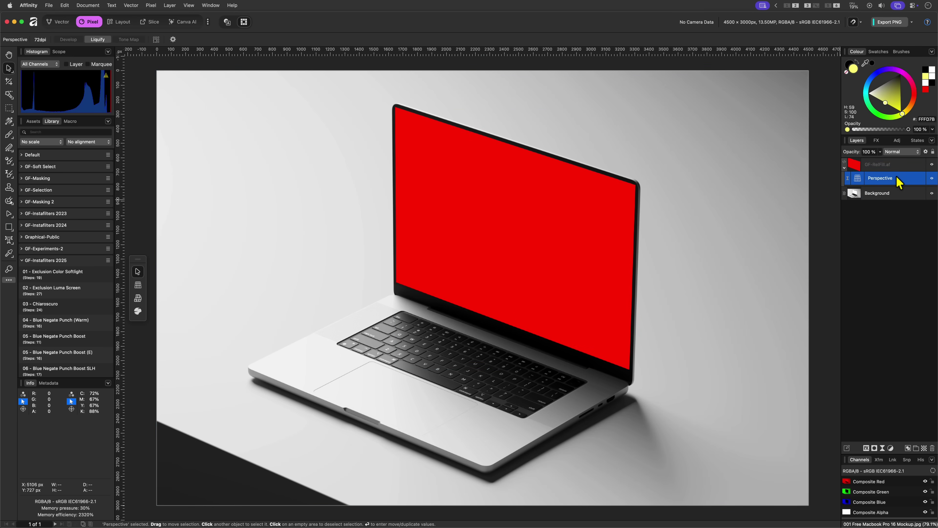
pyautogui.click(855, 168)
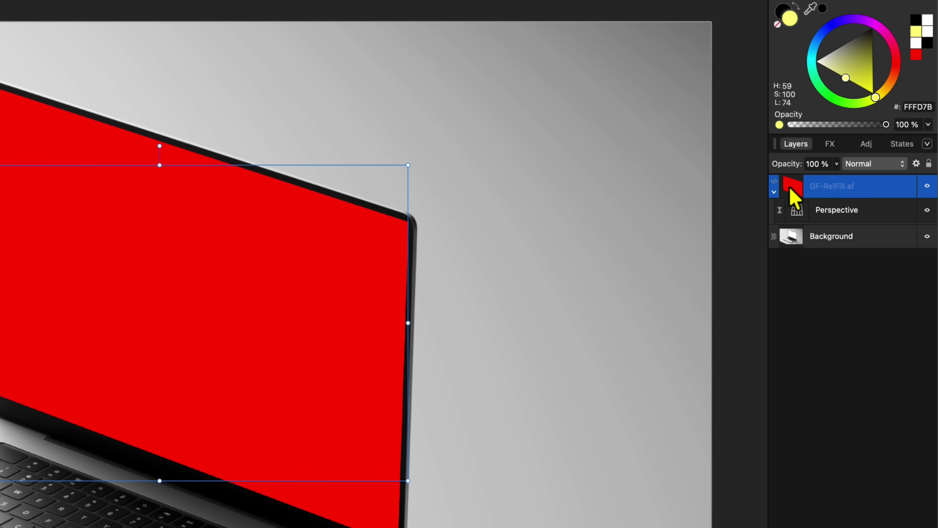
pyautogui.moveTo(856, 170); pyautogui.dragTo(855, 180)
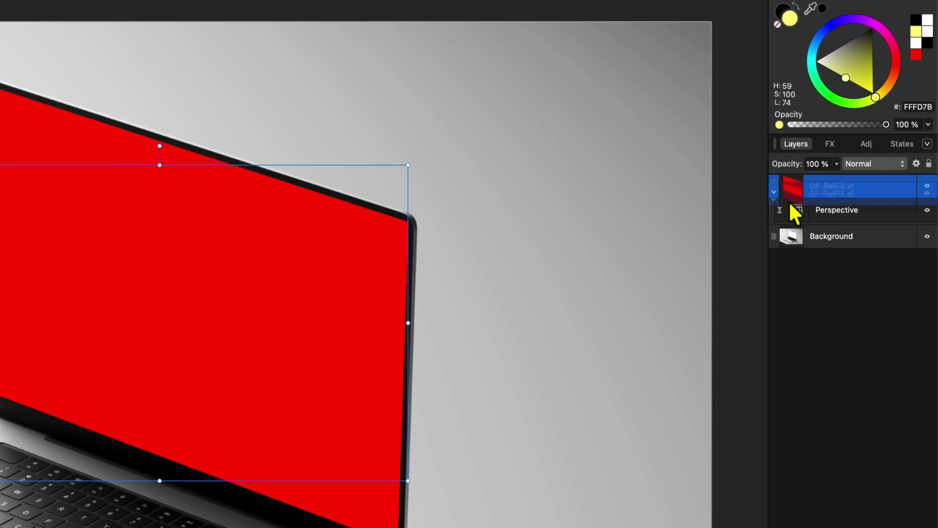
pyautogui.moveTo(794, 213); pyautogui.dragTo(795, 265)
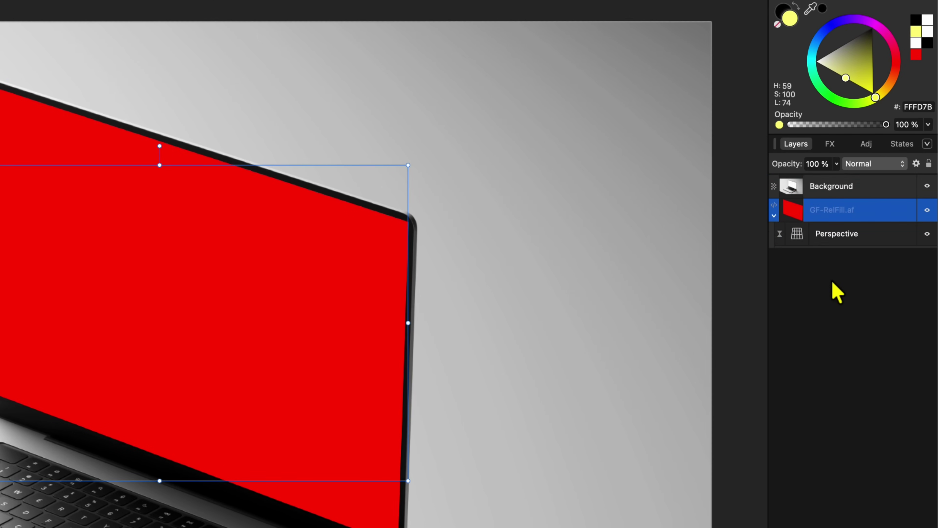
# Flood-select the laptop's white screen on the Background photo and turn the selection into a mask.
pyautogui.click(798, 189)
pyautogui.press('w')
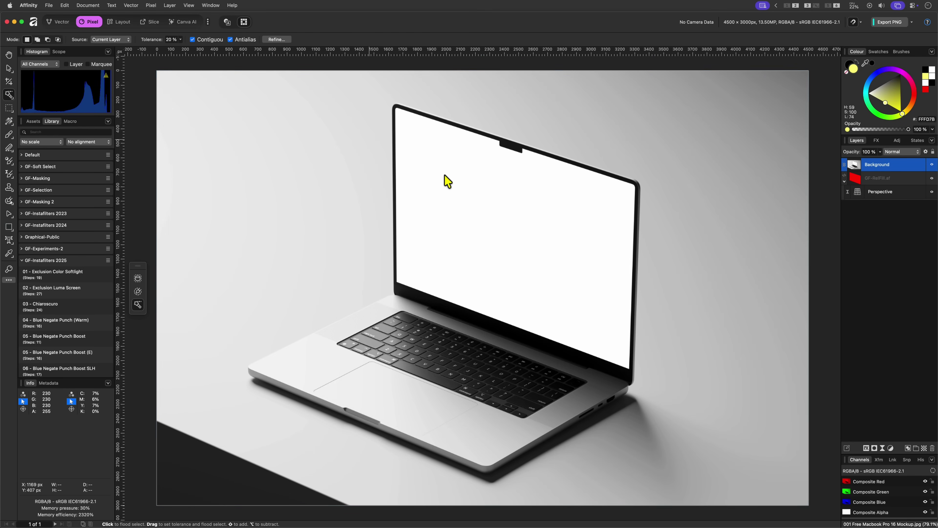
pyautogui.click(480, 214)
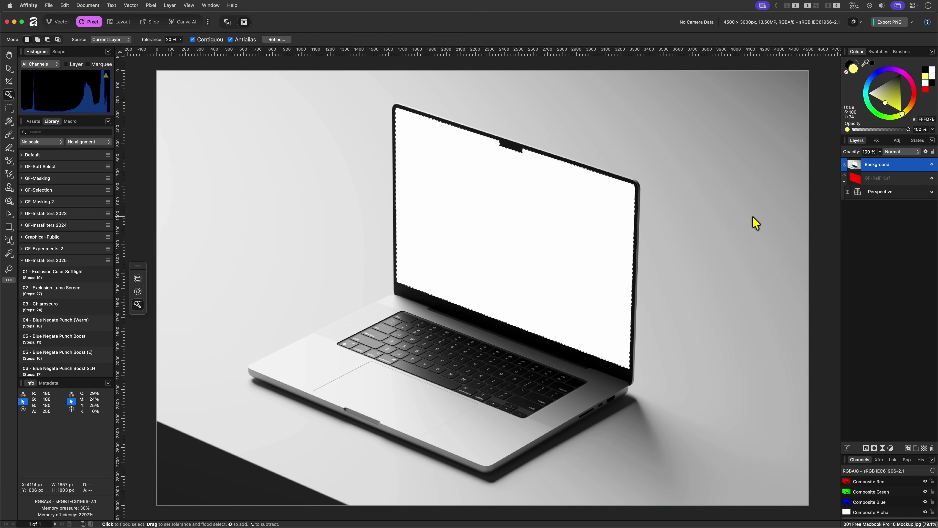
pyautogui.click(875, 449)
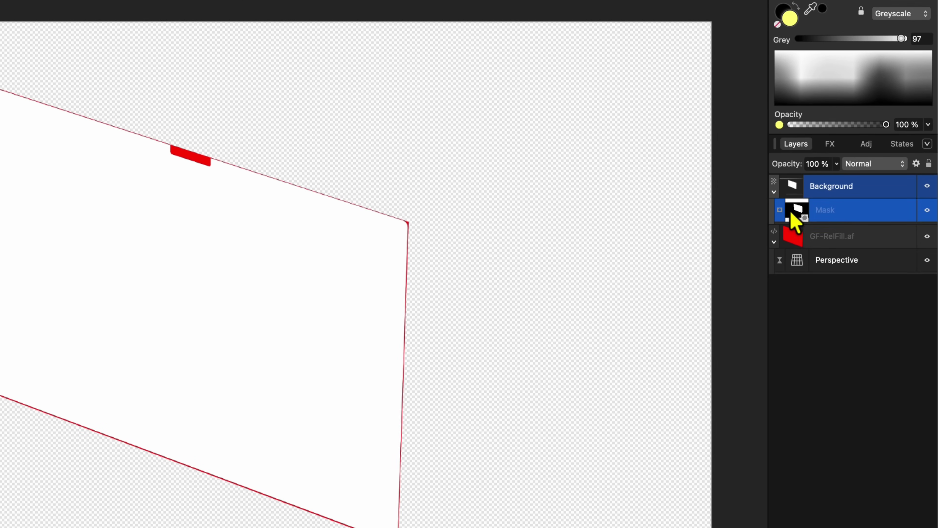
# Inspect the mask edges up close, then delete the Mask from the Background photo.
pyautogui.keyDown('alt'); pyautogui.click(792, 215); pyautogui.keyUp('alt')
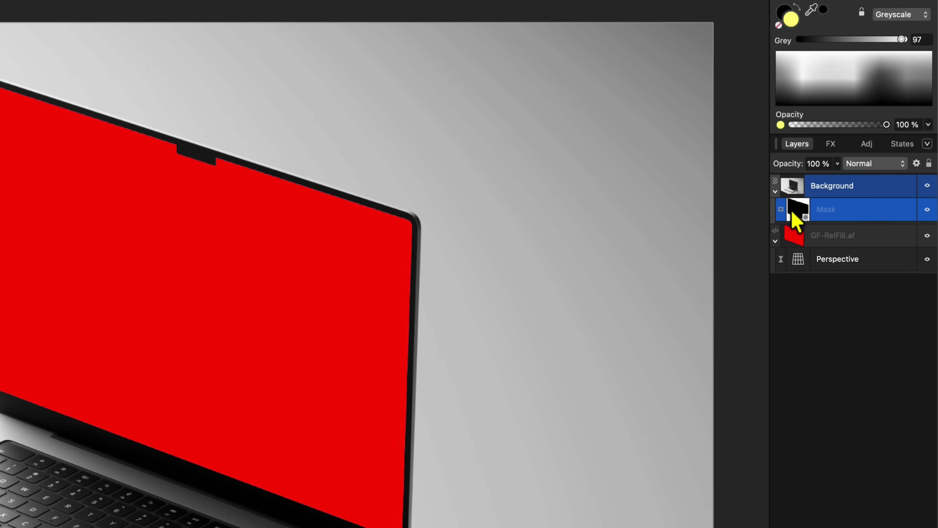
pyautogui.scroll(10, 637, 196)
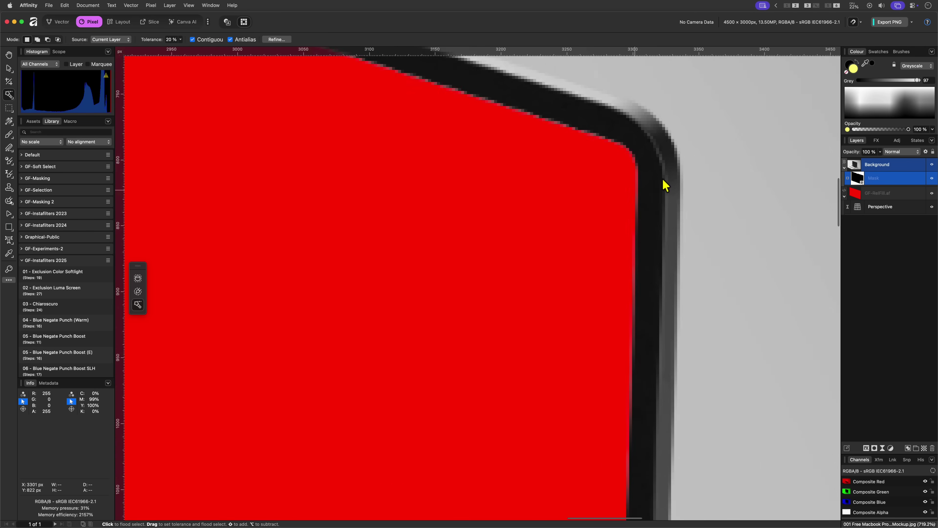
pyautogui.scroll(6, 647, 164)
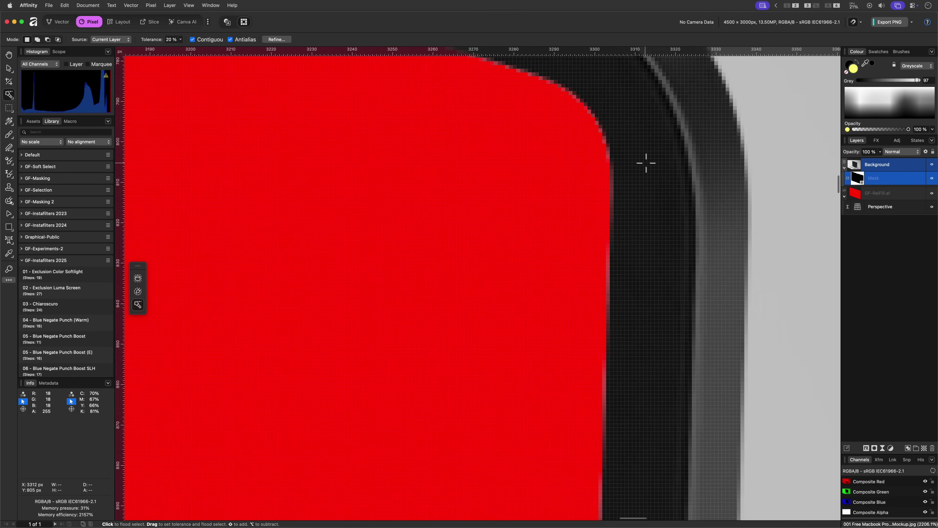
pyautogui.scroll(-16, 646, 163)
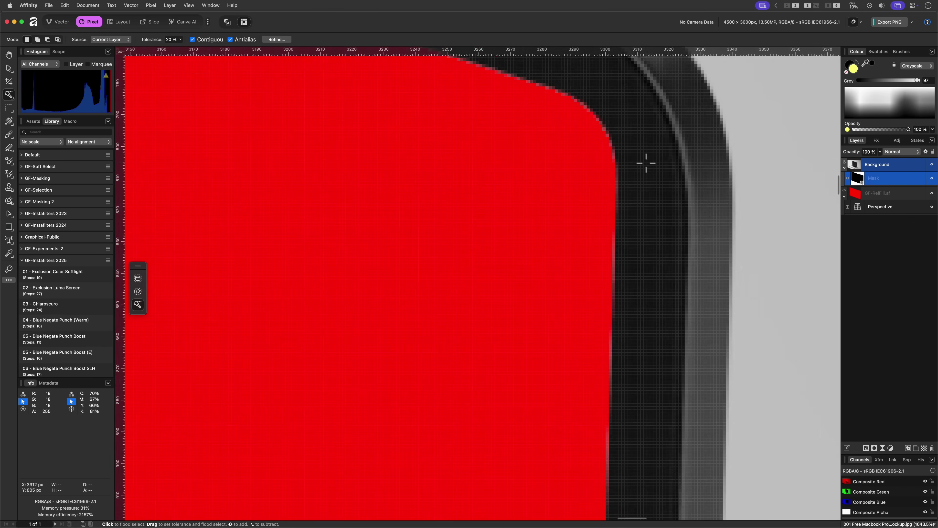
pyautogui.scroll(-3, 646, 163)
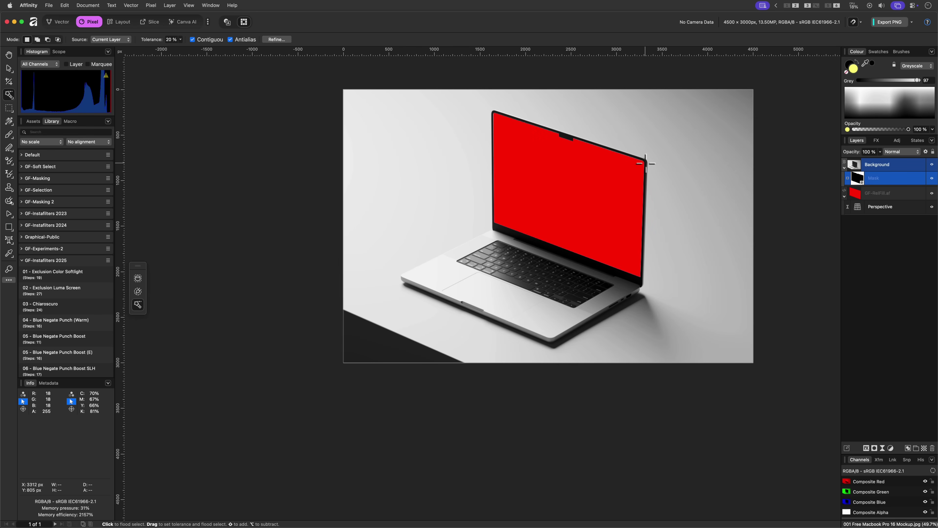
pyautogui.press('super+0')
pyautogui.press('v')
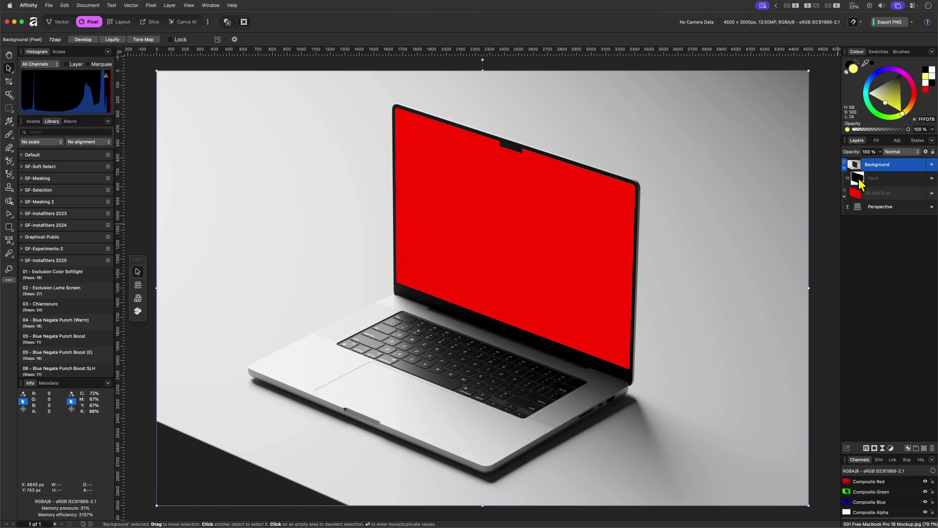
pyautogui.press('Delete')
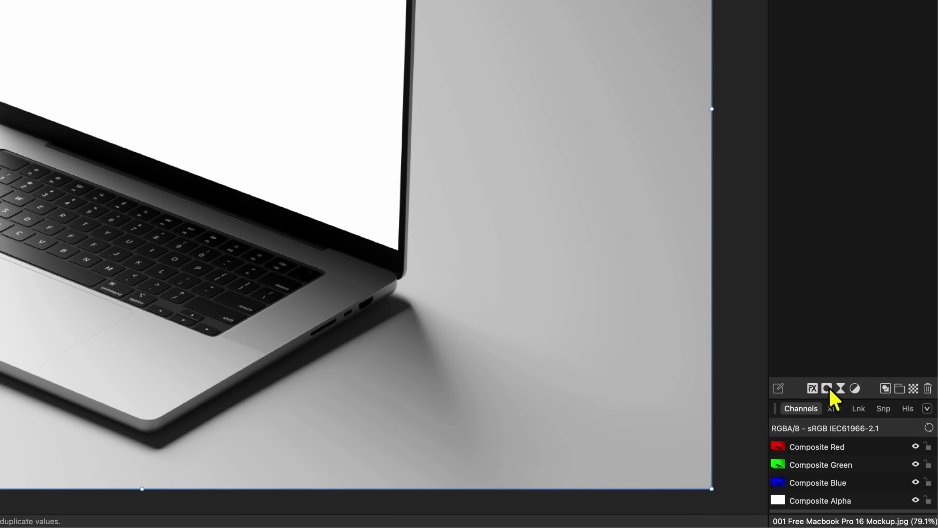
# Add a Luminosity Range Mask to the photo, shaping its curve so bright screen tones become transparent.
pyautogui.click(875, 448)
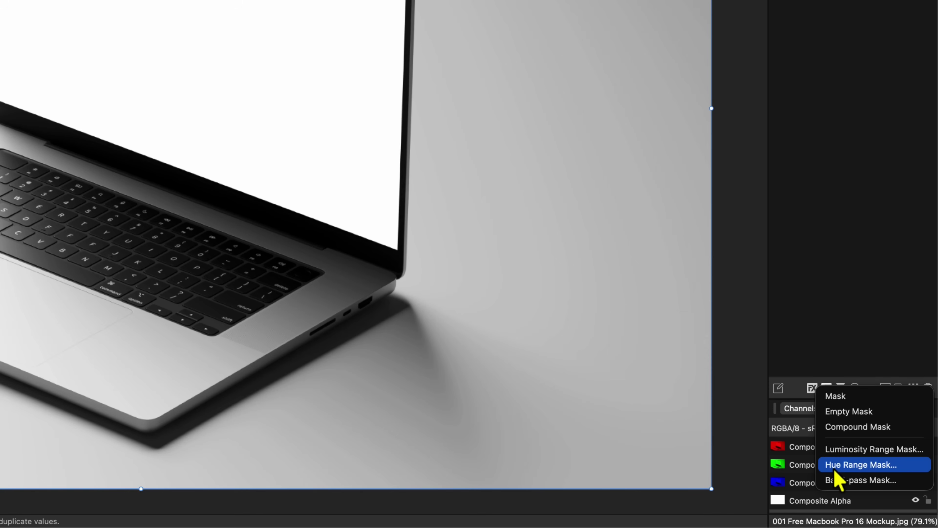
pyautogui.click(838, 448)
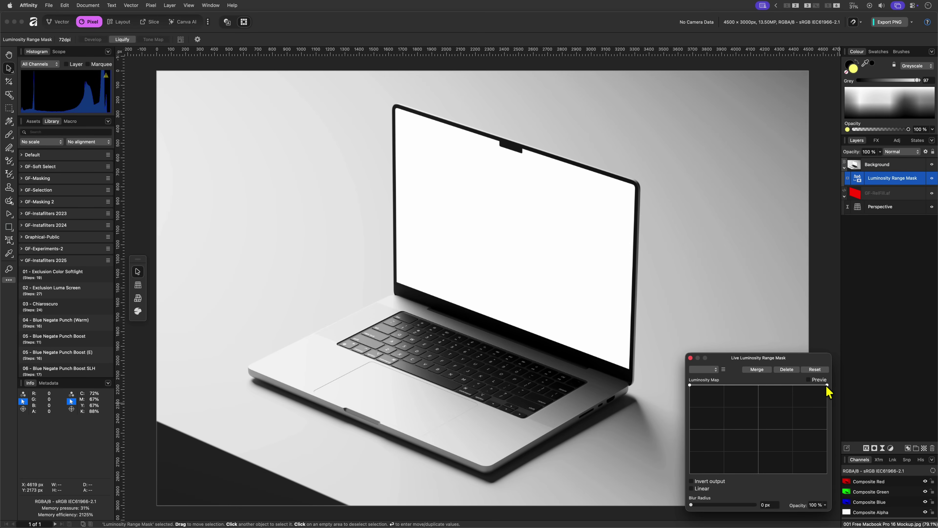
pyautogui.moveTo(826, 386); pyautogui.dragTo(831, 497)
pyautogui.scroll(10, 636, 195)
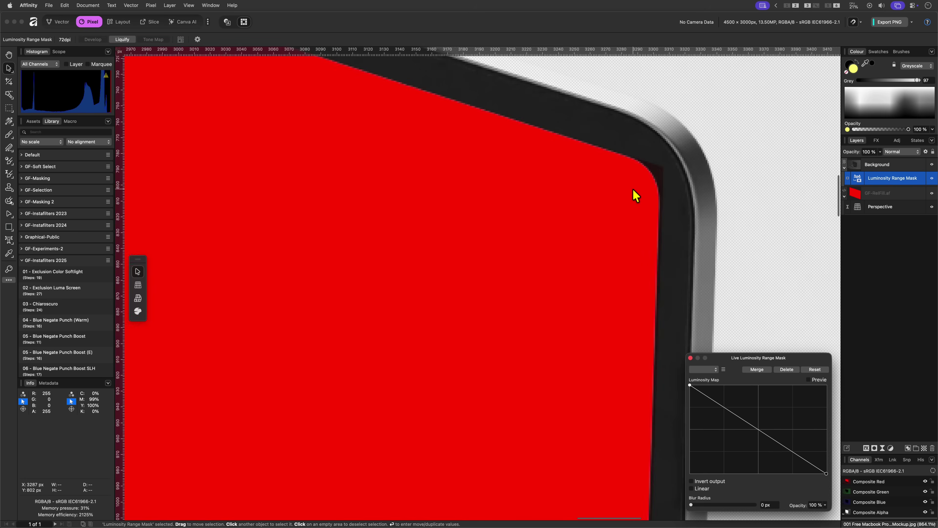
pyautogui.moveTo(690, 384)
pyautogui.mouseDown()
pyautogui.moveTo(714, 386)
pyautogui.moveTo(705, 386)
pyautogui.mouseUp()
pyautogui.moveTo(826, 474); pyautogui.dragTo(791, 473)
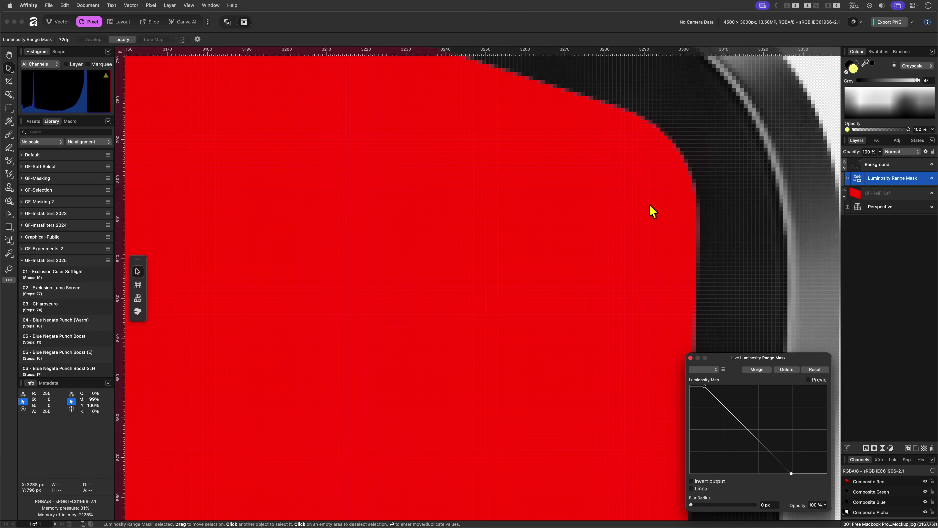
pyautogui.click(690, 357)
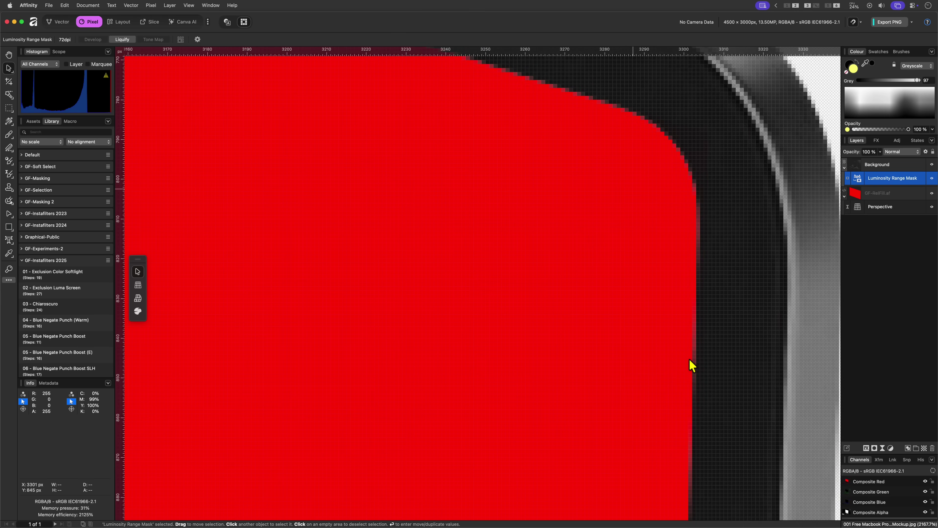
pyautogui.press('super+0')
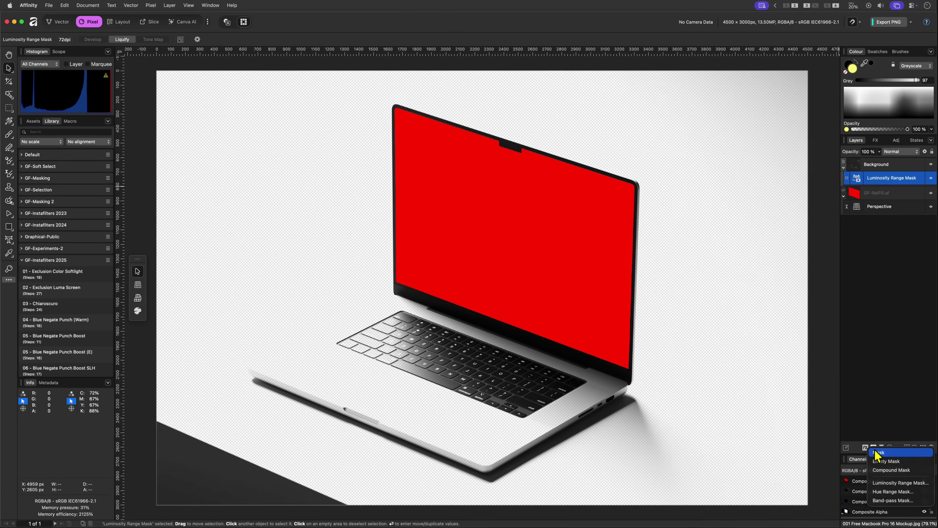
# Nest a Compound Mask under the Background photo containing the Luminosity Range Mask.
pyautogui.click(672, 344)
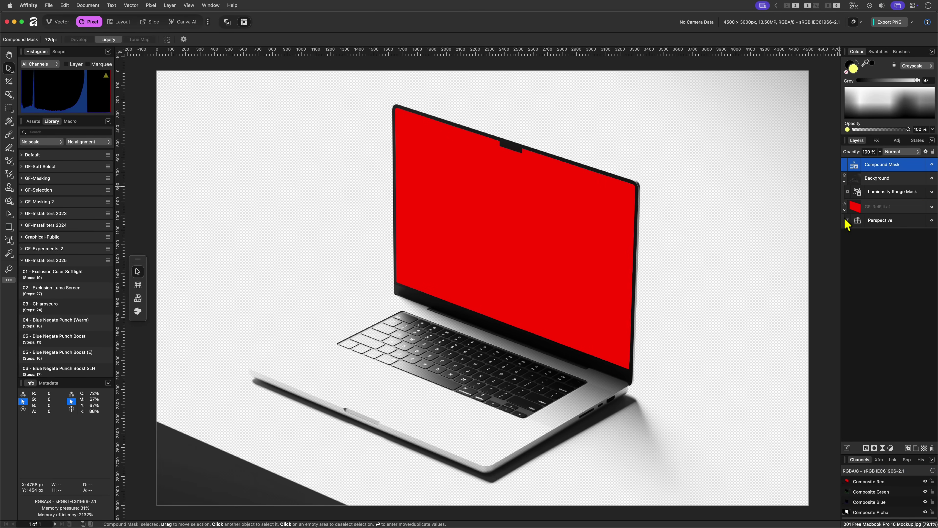
pyautogui.moveTo(856, 170); pyautogui.dragTo(857, 181)
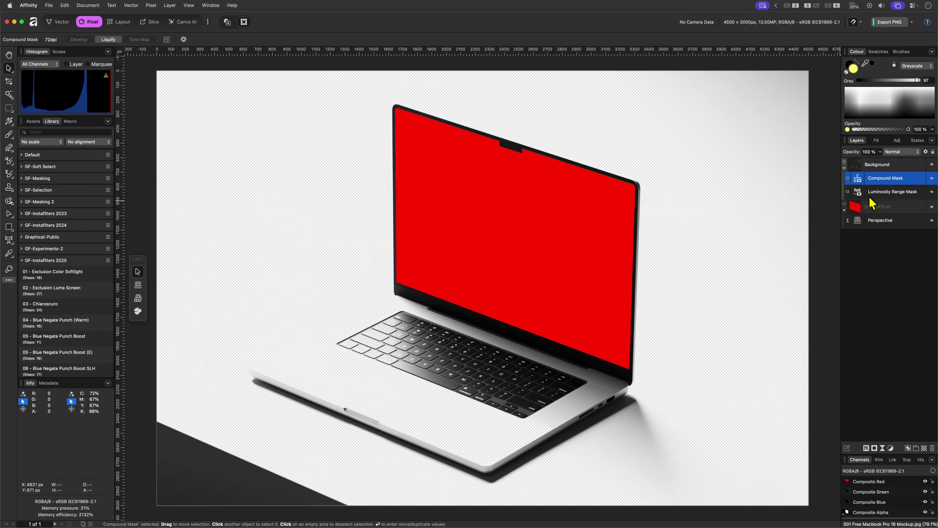
pyautogui.moveTo(867, 191); pyautogui.dragTo(888, 180)
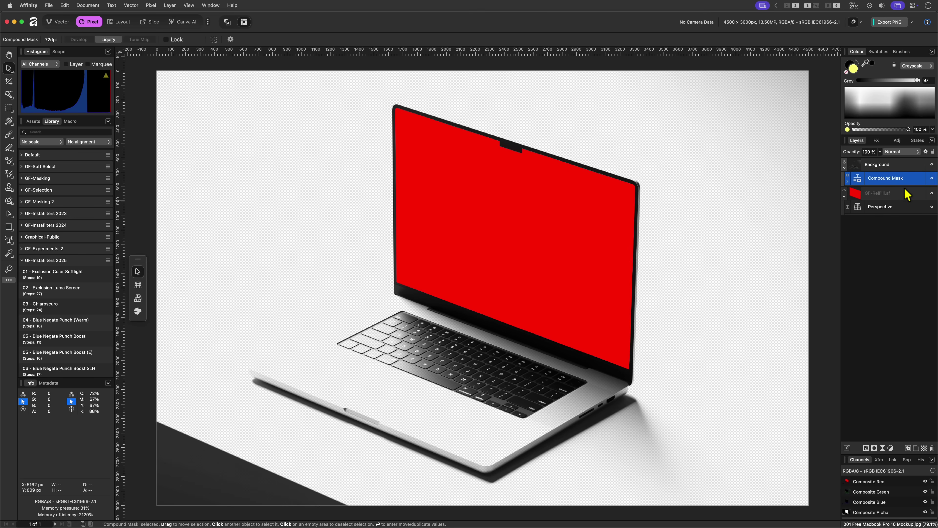
pyautogui.click(848, 182)
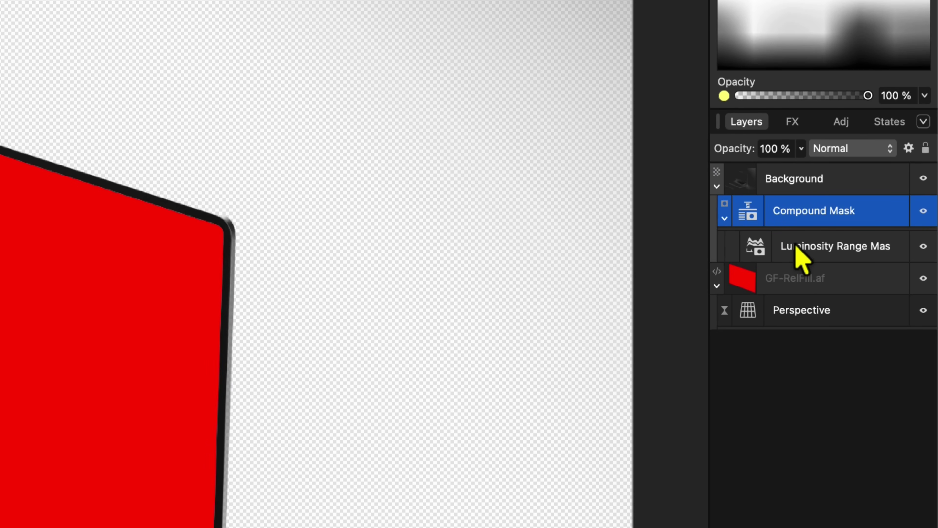
pyautogui.keyDown('shift'); pyautogui.click(879, 194); pyautogui.keyUp('shift')
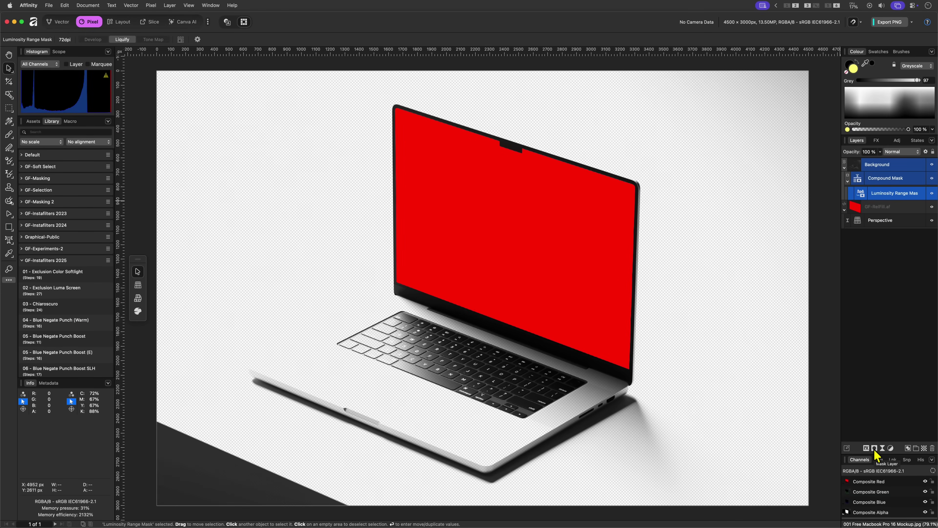
# Add a new blank mask inside the Compound Mask set to Intersect.
pyautogui.click(874, 448)
pyautogui.click(851, 195)
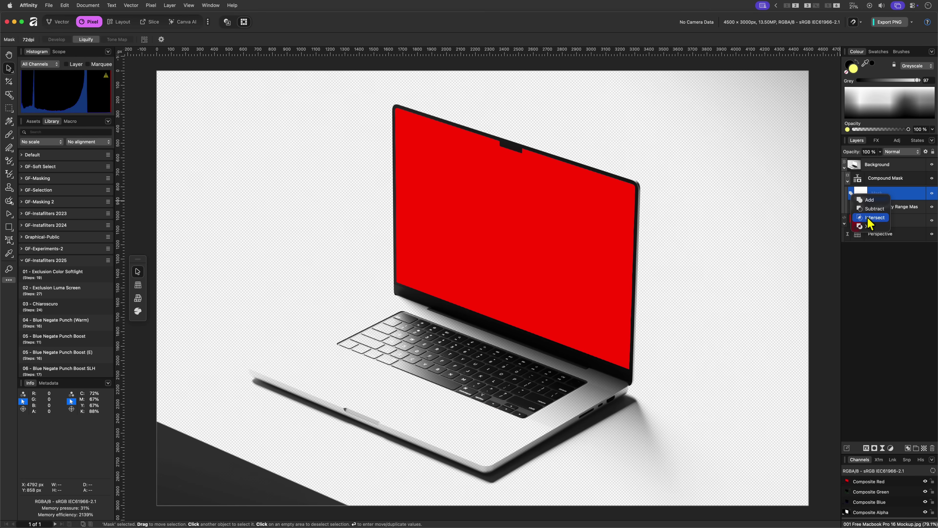
pyautogui.click(868, 218)
pyautogui.scroll(10, 635, 203)
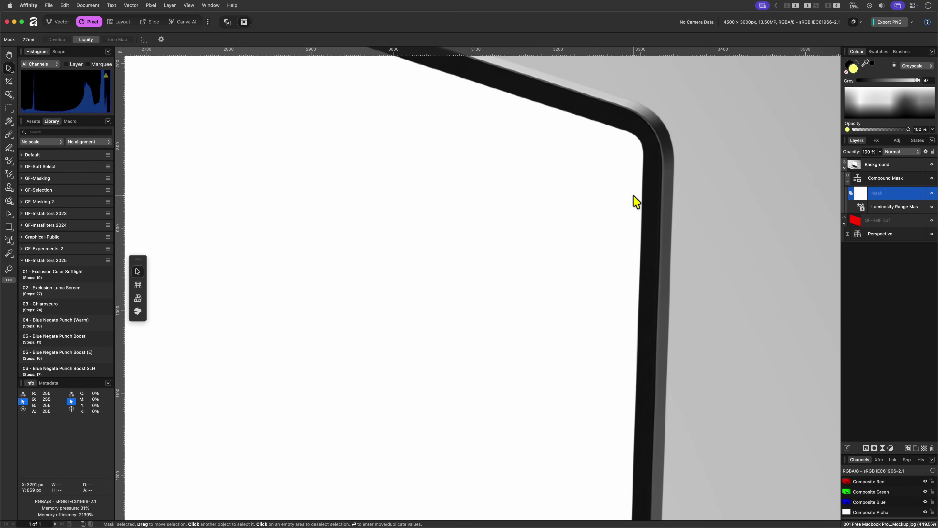
# Brush-paint the mask along the screen corner, right edge and top edge.
pyautogui.press('b')
pyautogui.moveTo(634, 204); pyautogui.dragTo(641, 194)
pyautogui.scroll(-5, 641, 194)
pyautogui.moveTo(616, 326); pyautogui.dragTo(609, 463)
pyautogui.hscroll(-10, 610, 463)
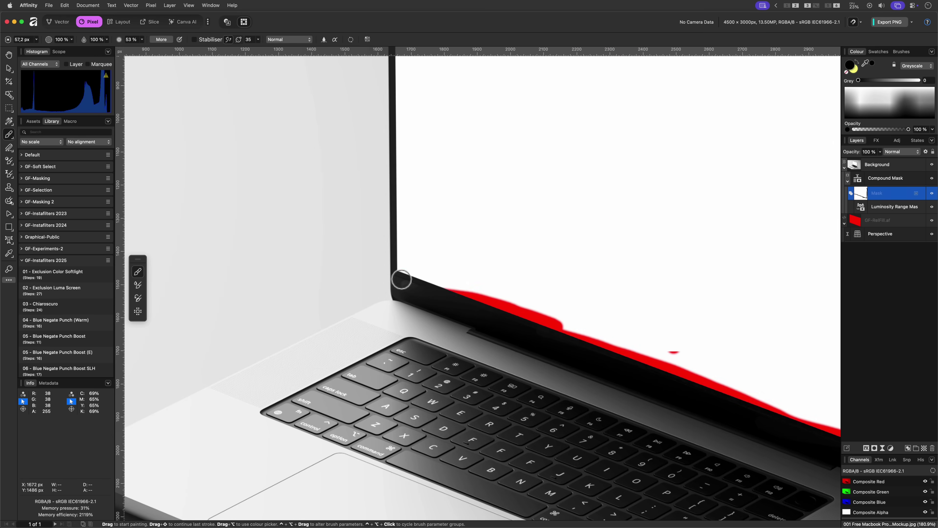
pyautogui.scroll(10, 400, 276)
pyautogui.scroll(3, 448, 196)
pyautogui.scroll(5, 397, 188)
pyautogui.moveTo(398, 188); pyautogui.dragTo(656, 296)
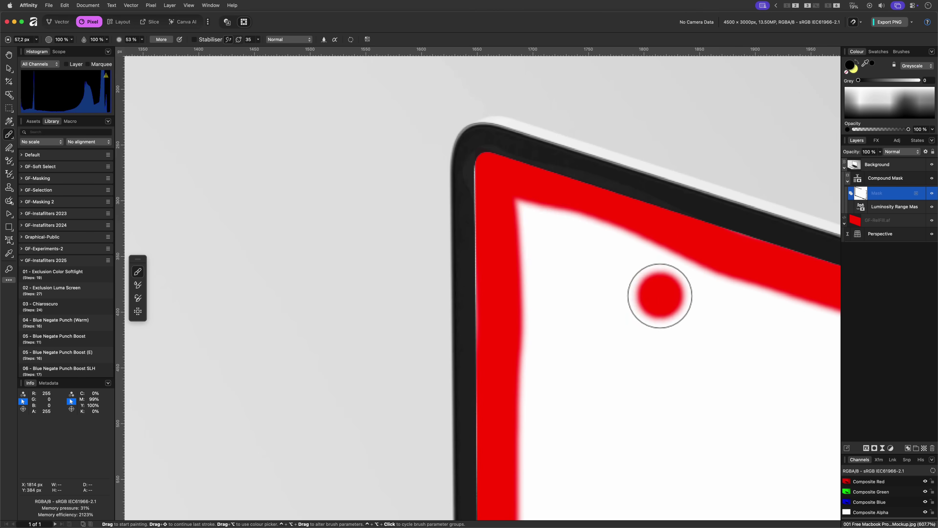
pyautogui.scroll(-4, 505, 204)
pyautogui.scroll(-3, 505, 205)
# Flood fill the screen interior on the new mask.
pyautogui.hotkey('ctrl', 'i')
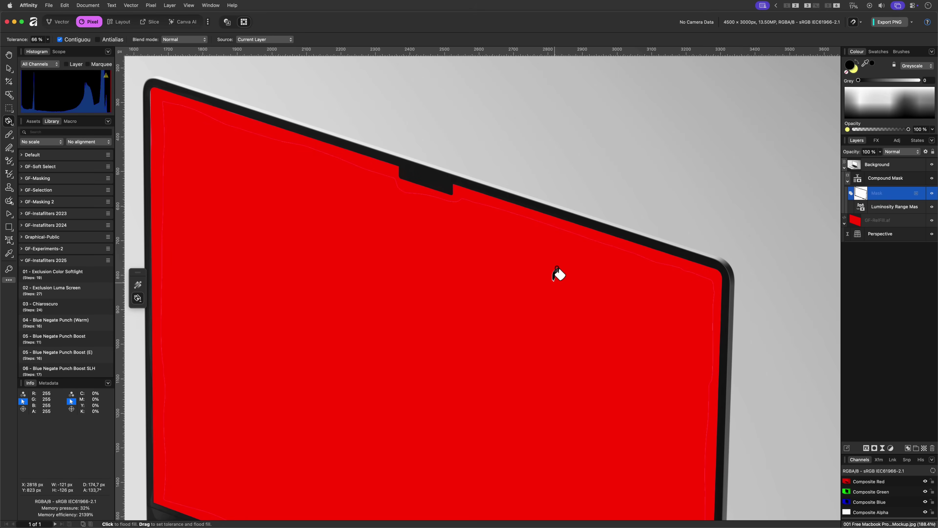
pyautogui.press('v')
pyautogui.hotkey('ctrl', '0')
pyautogui.click(895, 206)
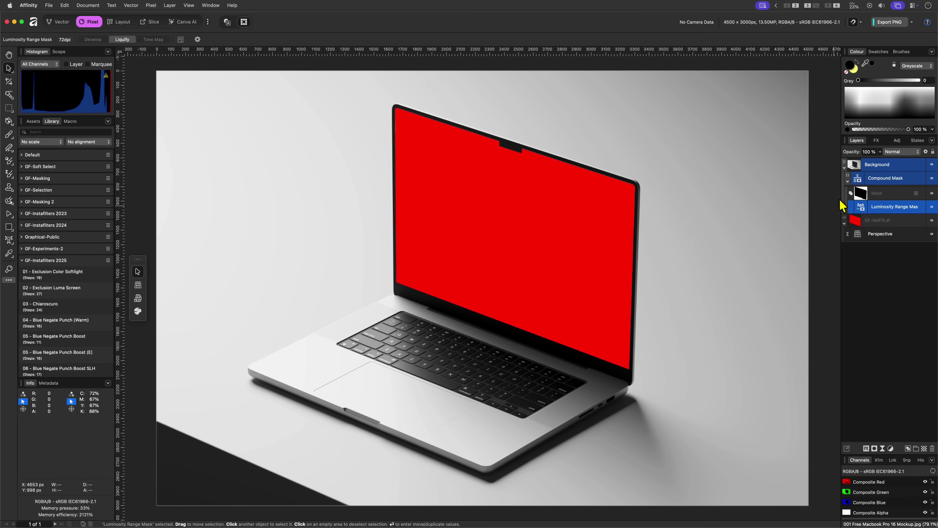
pyautogui.click(864, 165)
pyautogui.click(844, 168)
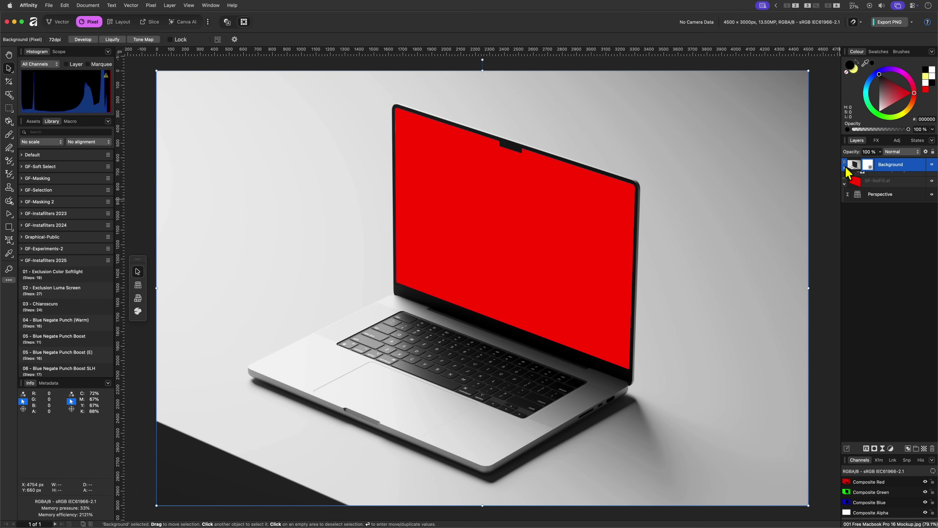
pyautogui.click(932, 179)
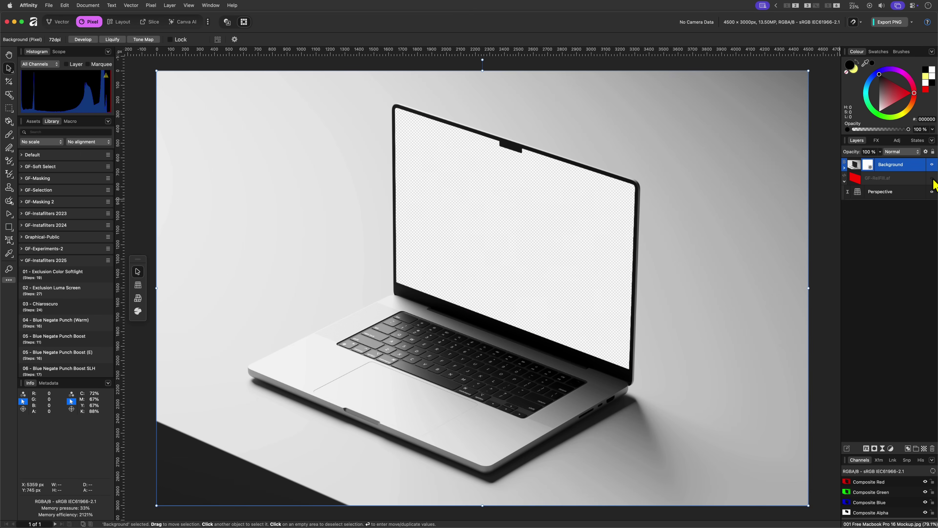
pyautogui.click(932, 179)
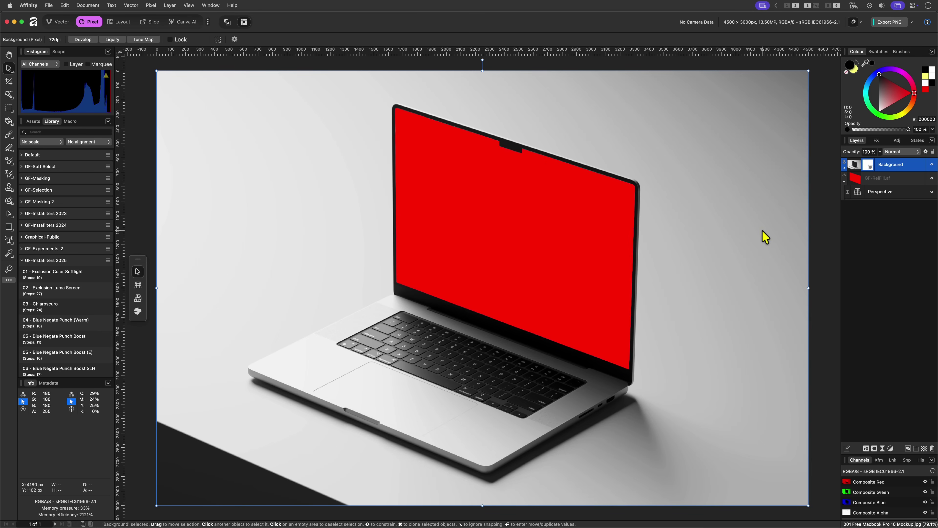
# Edit the embedded GF-RelFill.af document, set its Fill layer to a magenta hue, and close it.
pyautogui.click(854, 181)
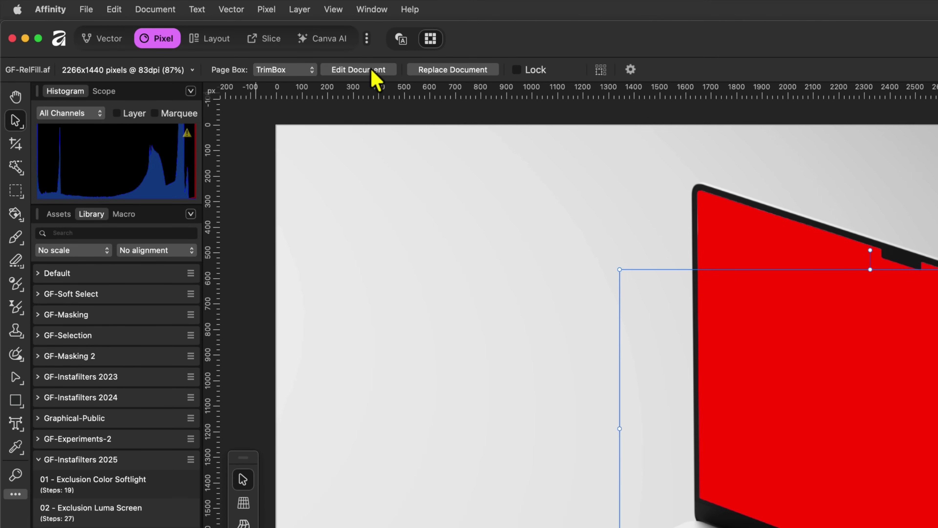
pyautogui.click(373, 71)
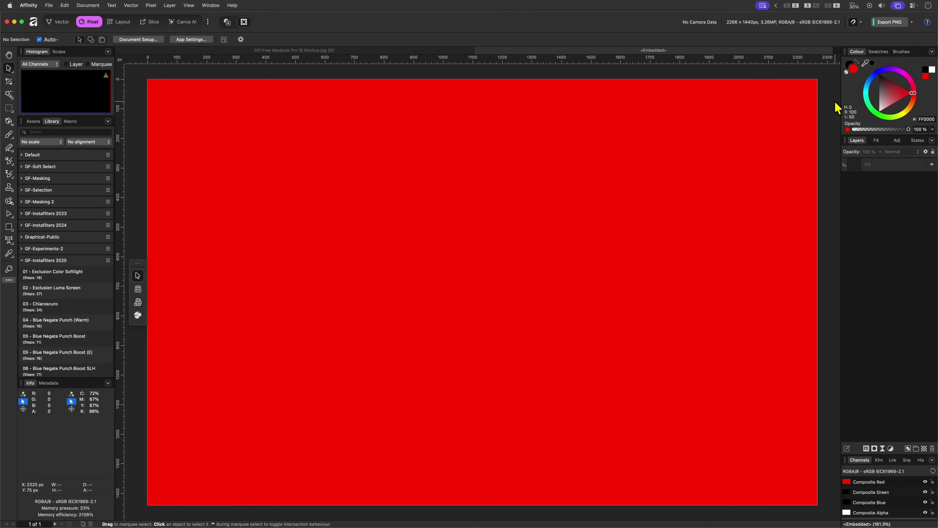
pyautogui.click(902, 73)
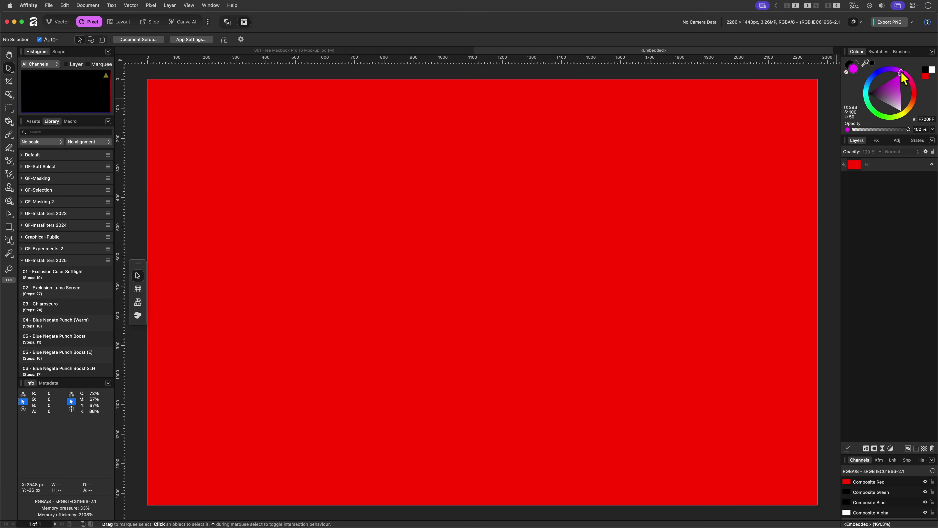
pyautogui.click(873, 164)
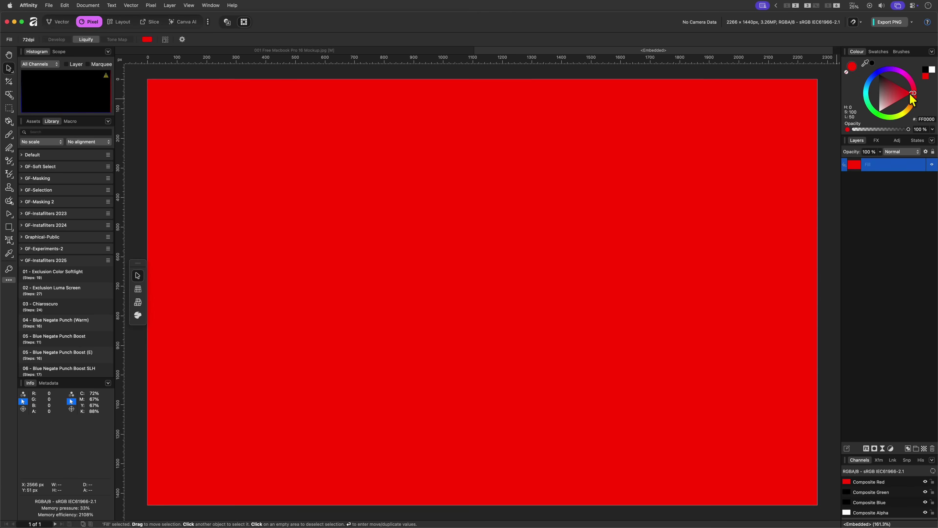
pyautogui.click(904, 74)
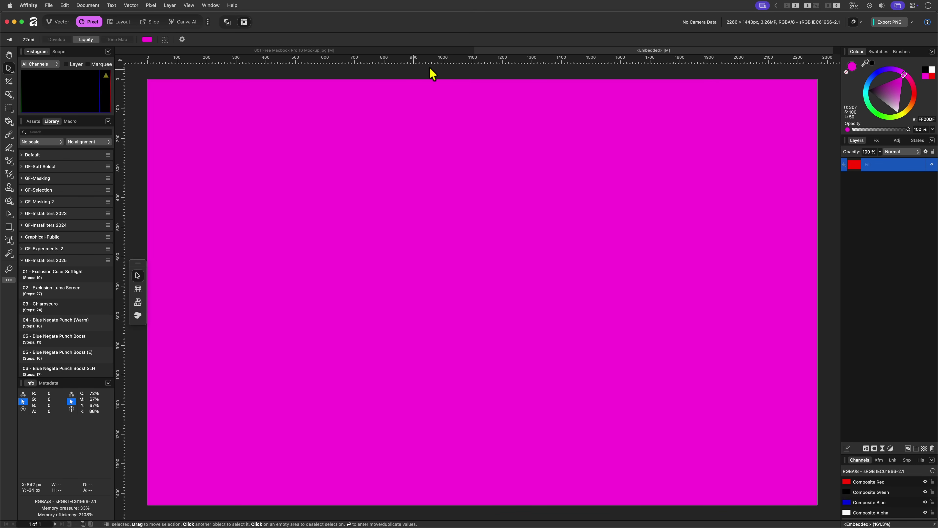
pyautogui.click(478, 50)
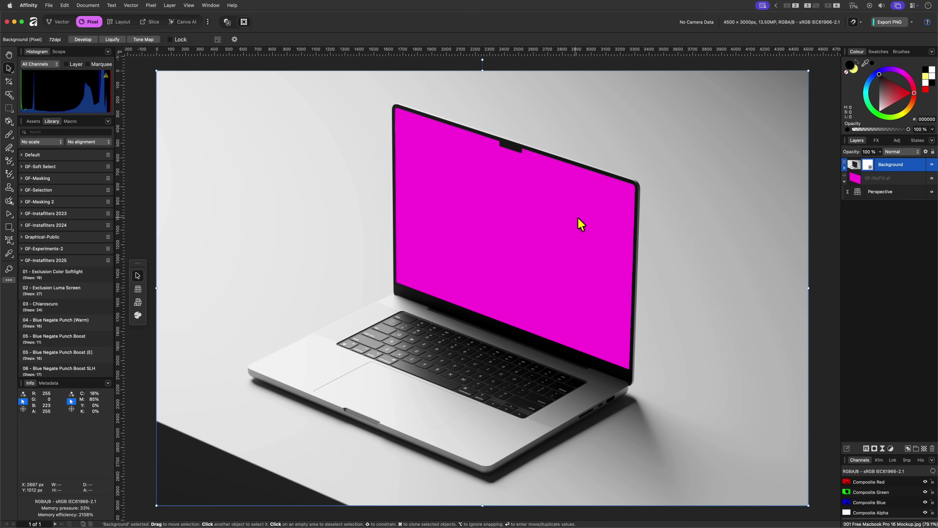
pyautogui.click(853, 180)
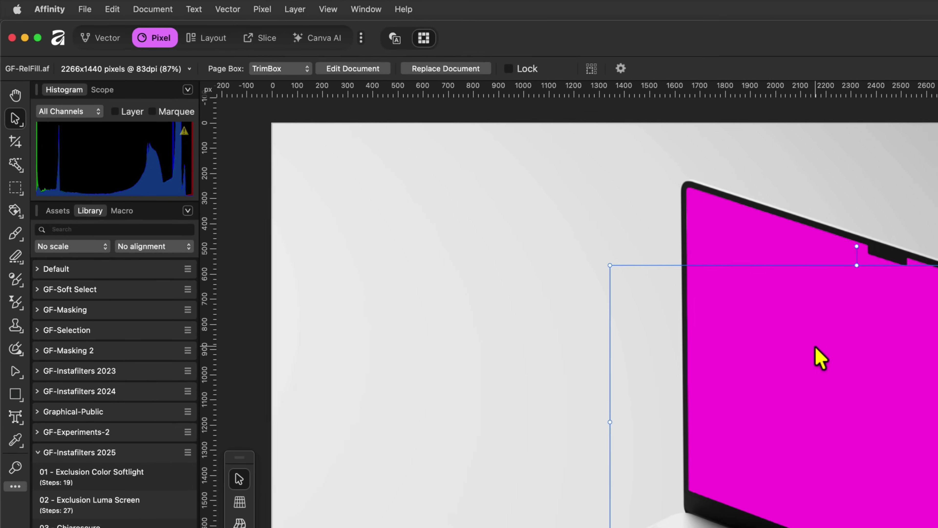
# Load a portrait via Replace Document, fit it over the display, then swap in another colour photo.
pyautogui.click(439, 70)
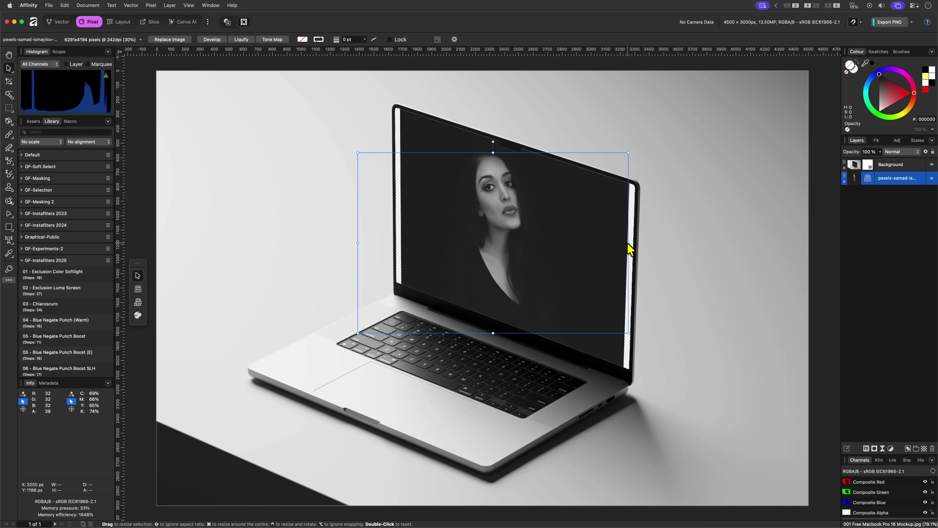
pyautogui.click(561, 262)
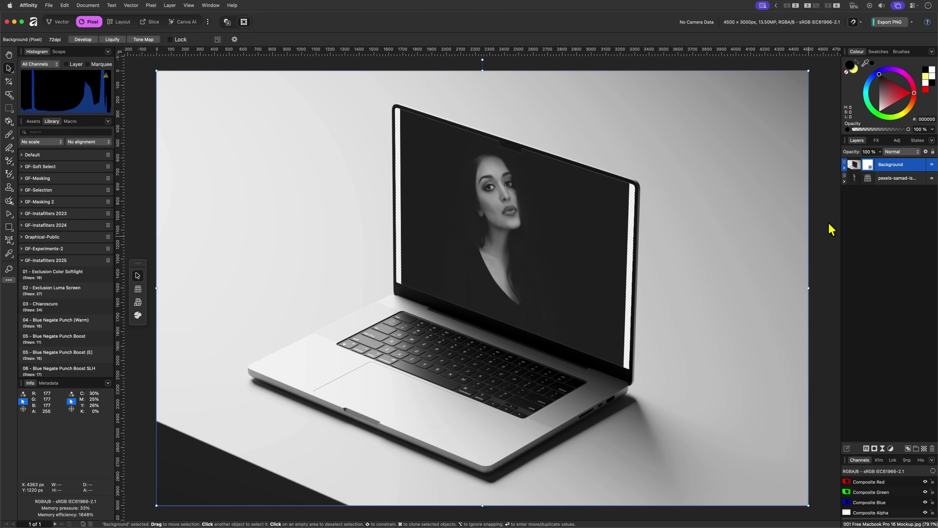
pyautogui.click(853, 180)
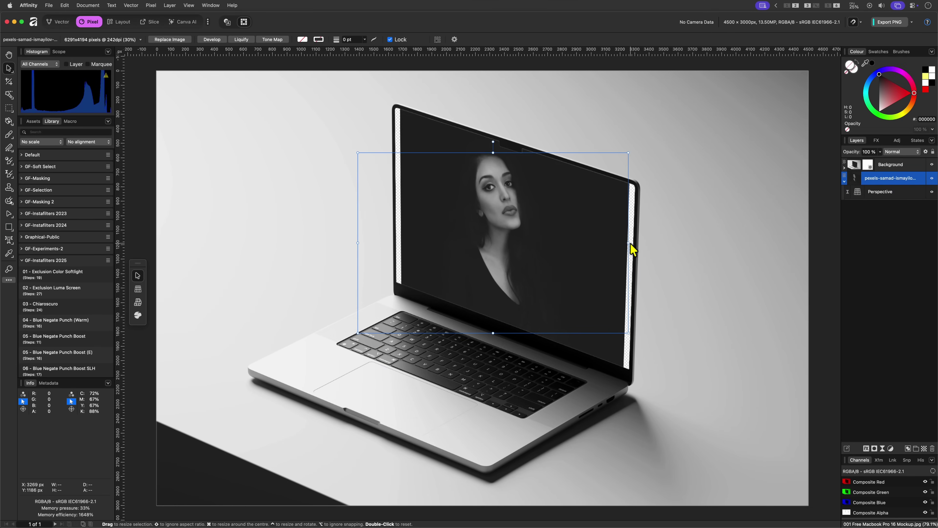
pyautogui.moveTo(629, 243); pyautogui.dragTo(348, 243)
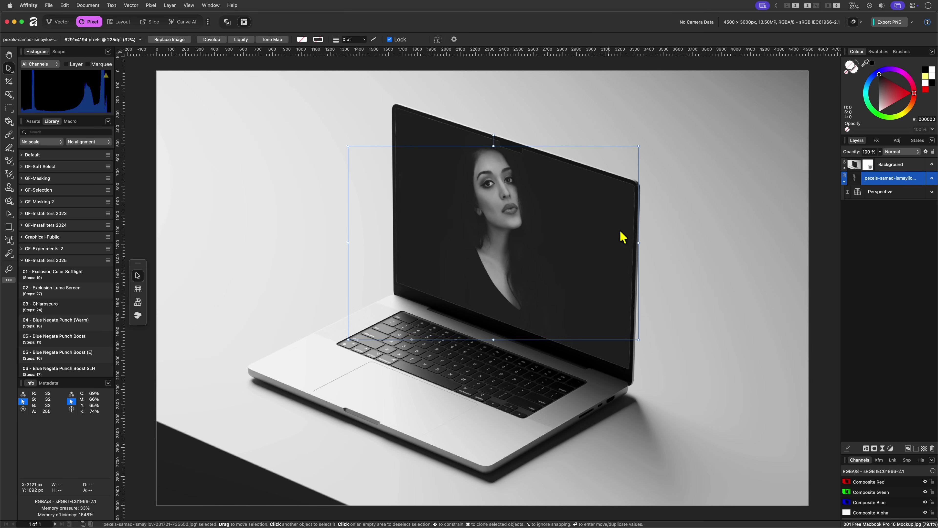
pyautogui.moveTo(524, 199); pyautogui.dragTo(524, 203)
pyautogui.click(854, 185)
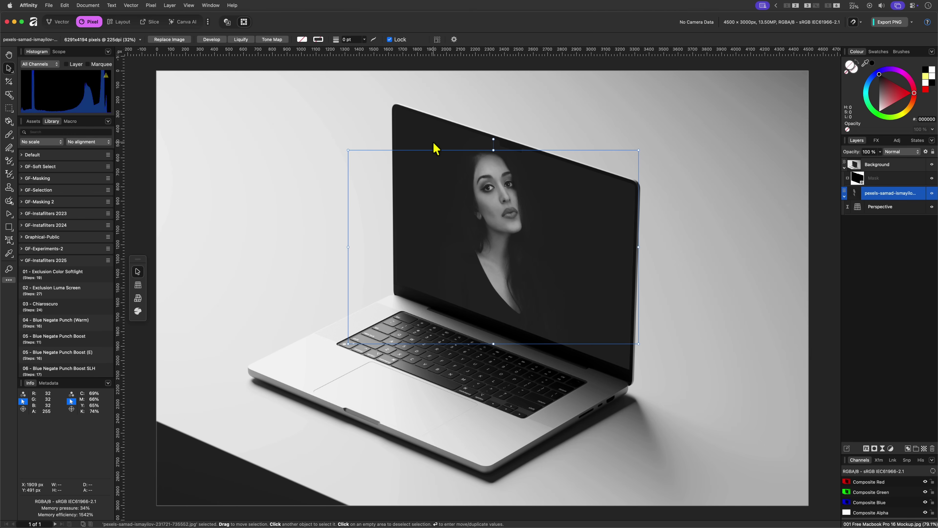
pyautogui.click(169, 39)
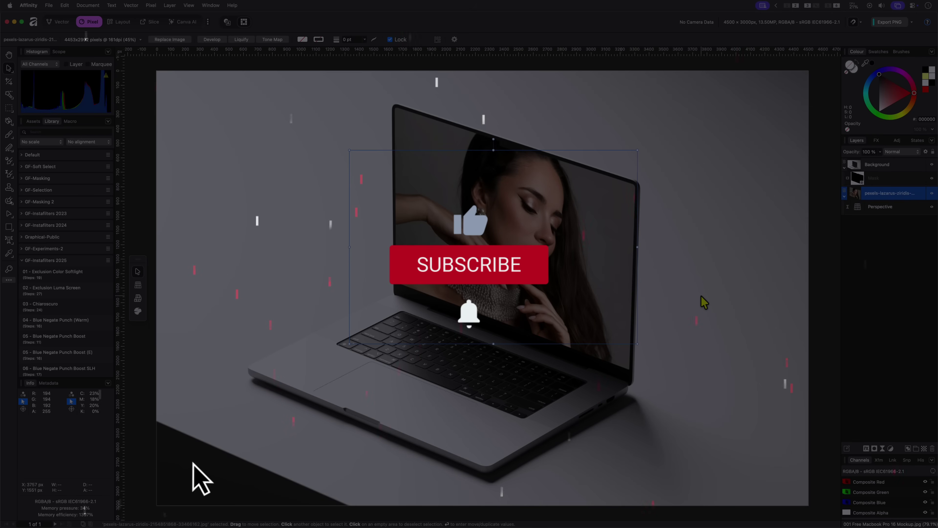
pyautogui.click(701, 296)
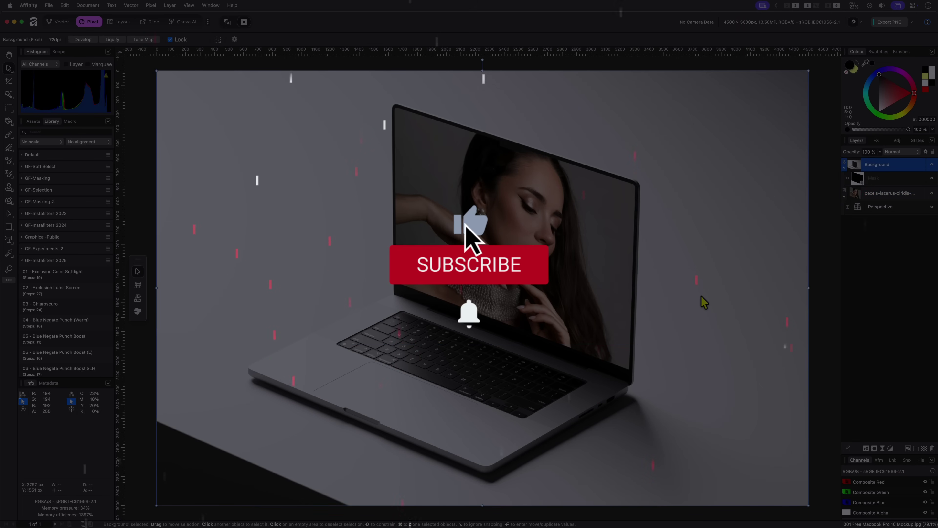